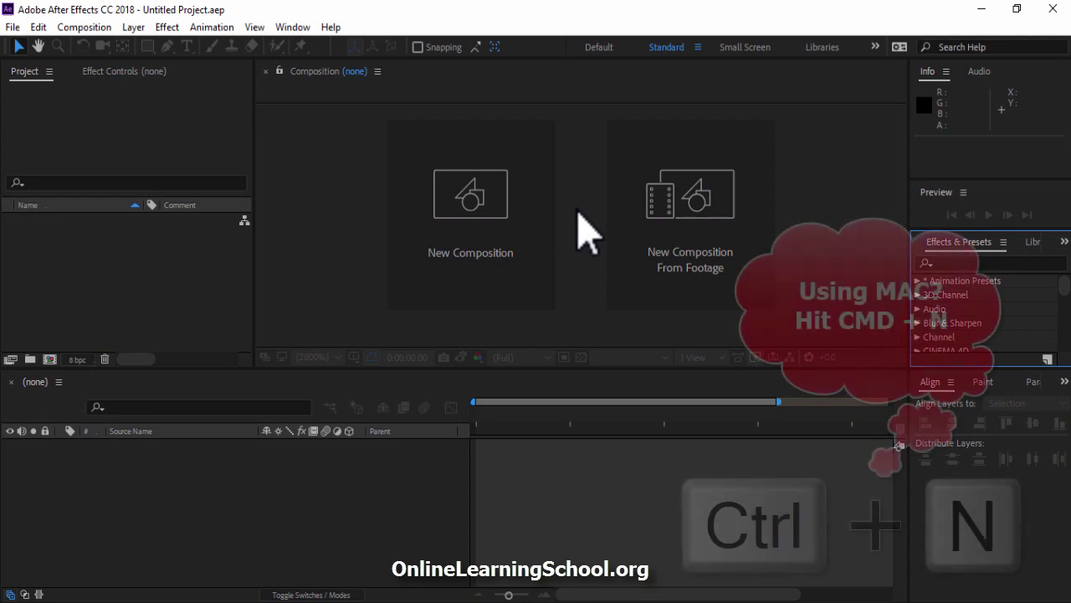
- Create a new HDTV 1080 29.97 composition with a duration of 10 seconds
key(ctrl+n)
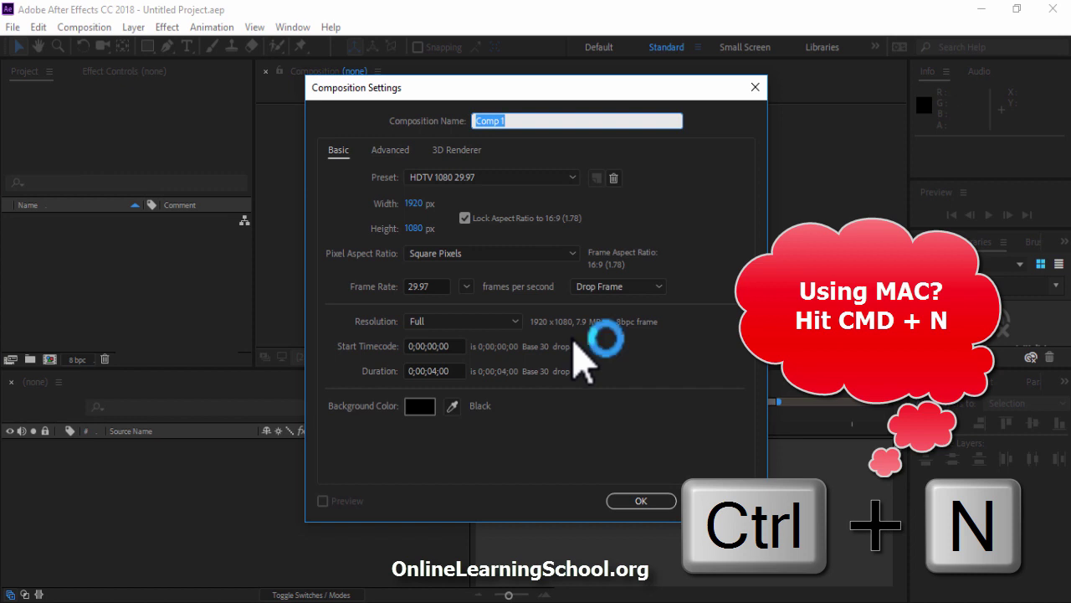
click(434, 371)
double_click(433, 371)
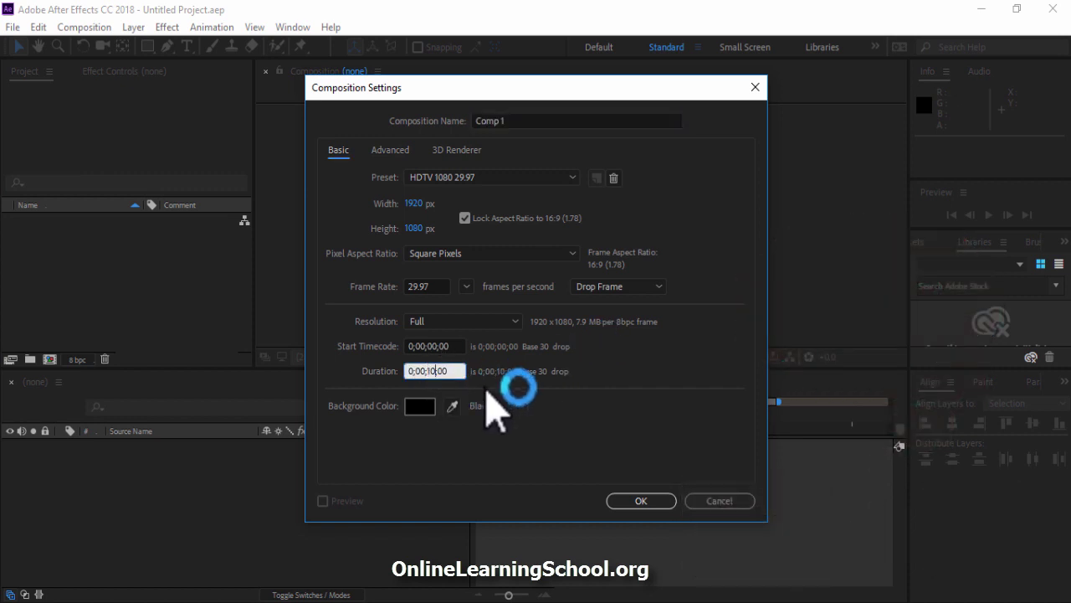
text(10)
click(628, 500)
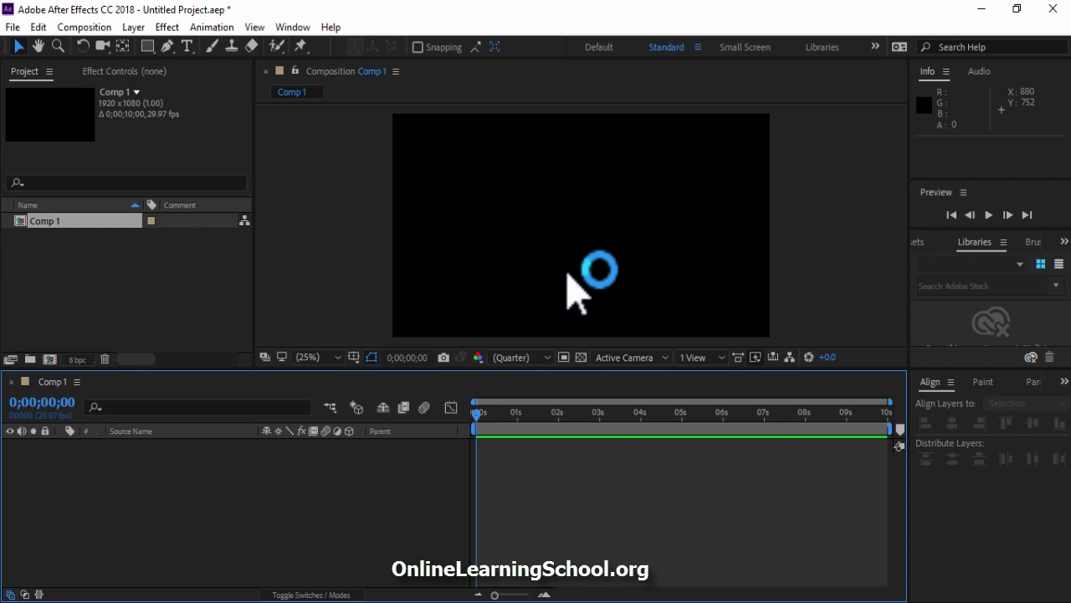
- Add a text layer reading "text shifting is" in the Code Bold font
click(188, 47)
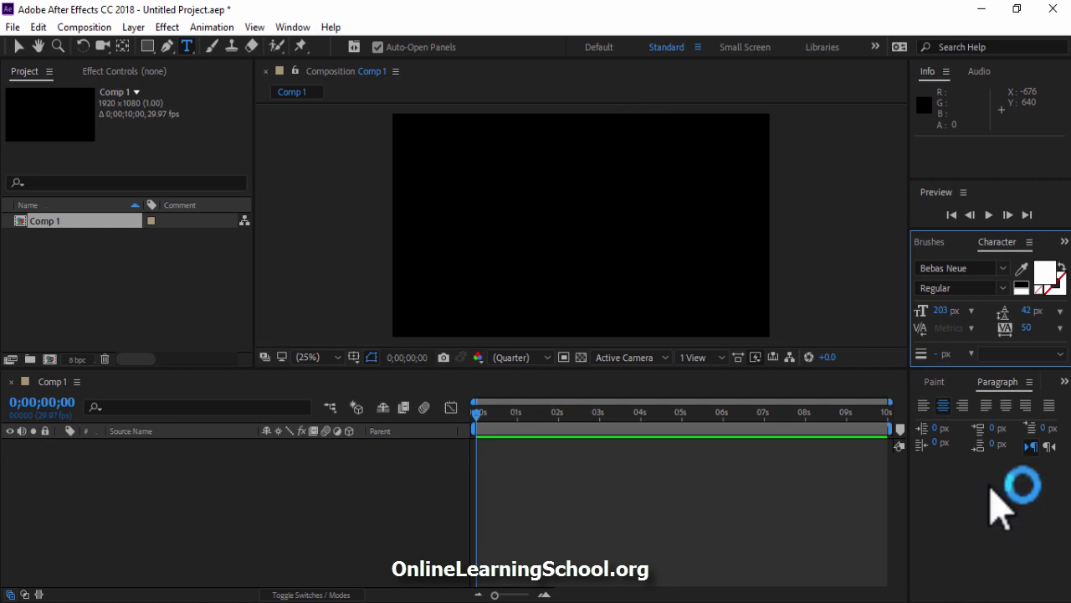
click(971, 266)
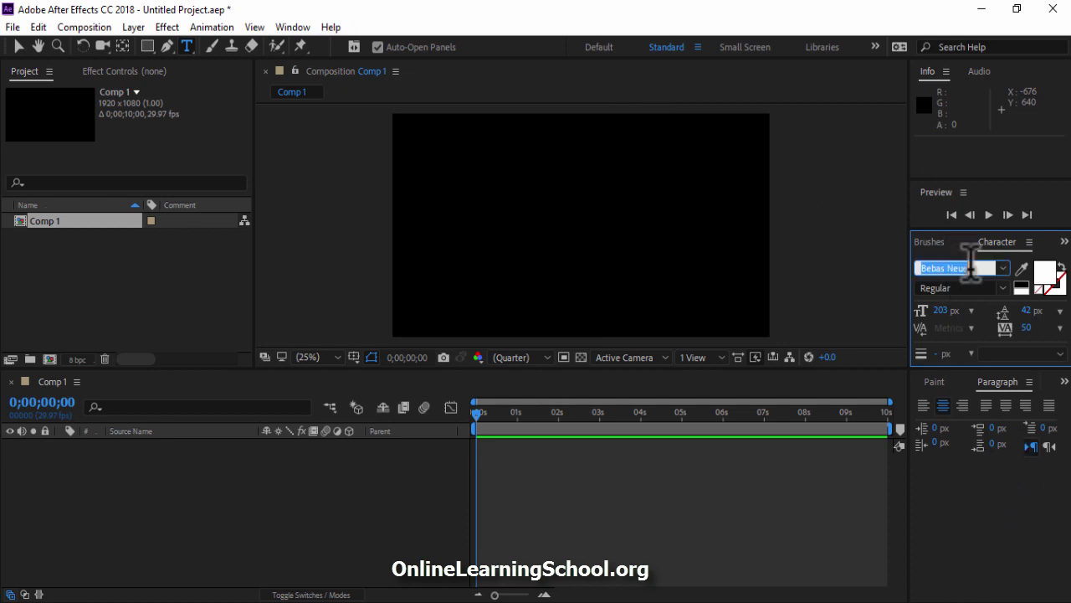
text(cod)
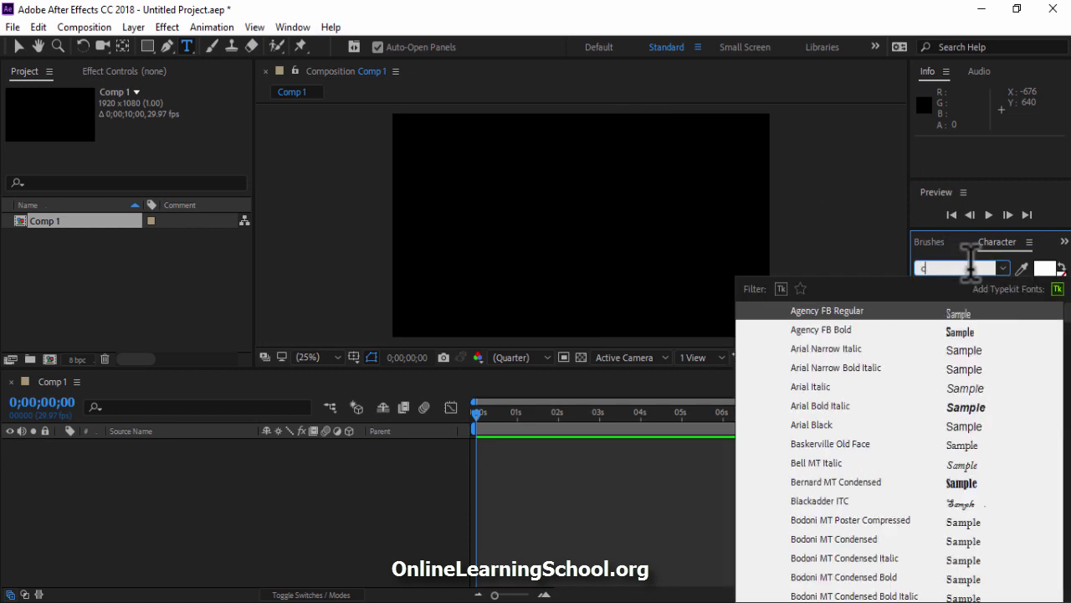
click(925, 311)
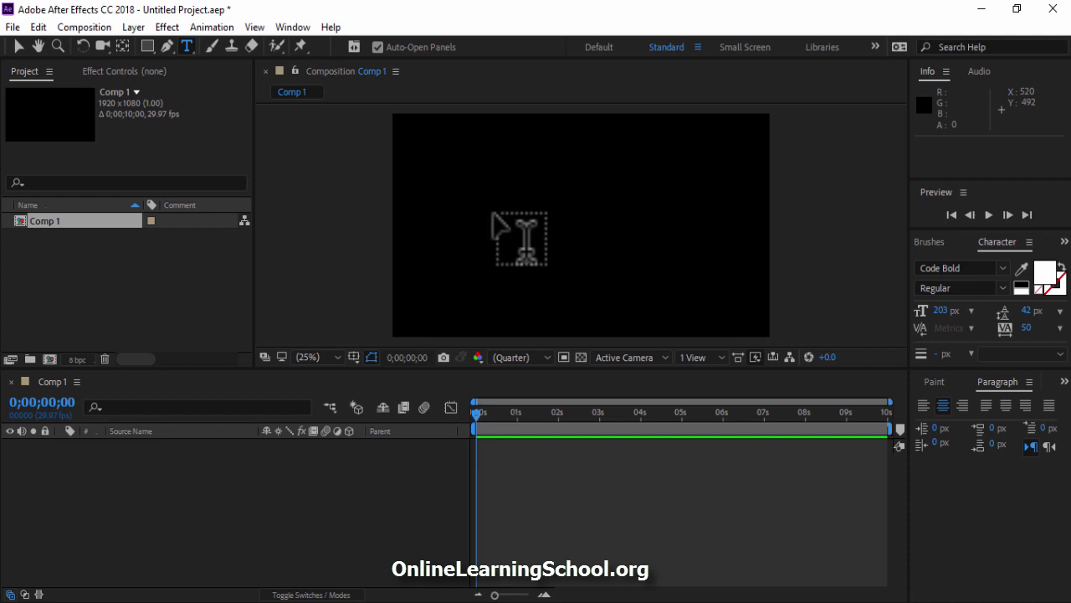
click(494, 239)
text(text shifting is)
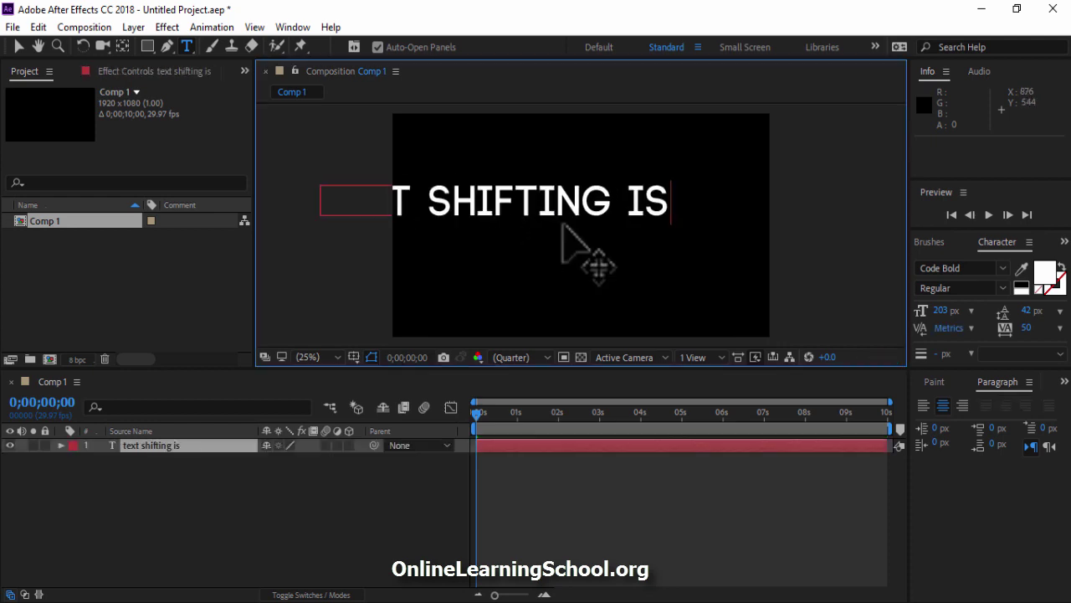
- Reduce the "text shifting is" text to a font size of 122 px and set its tracking to -6
key(ctrl+a)
drag(941, 310, 873, 310)
drag(1026, 328, 979, 327)
click(460, 202)
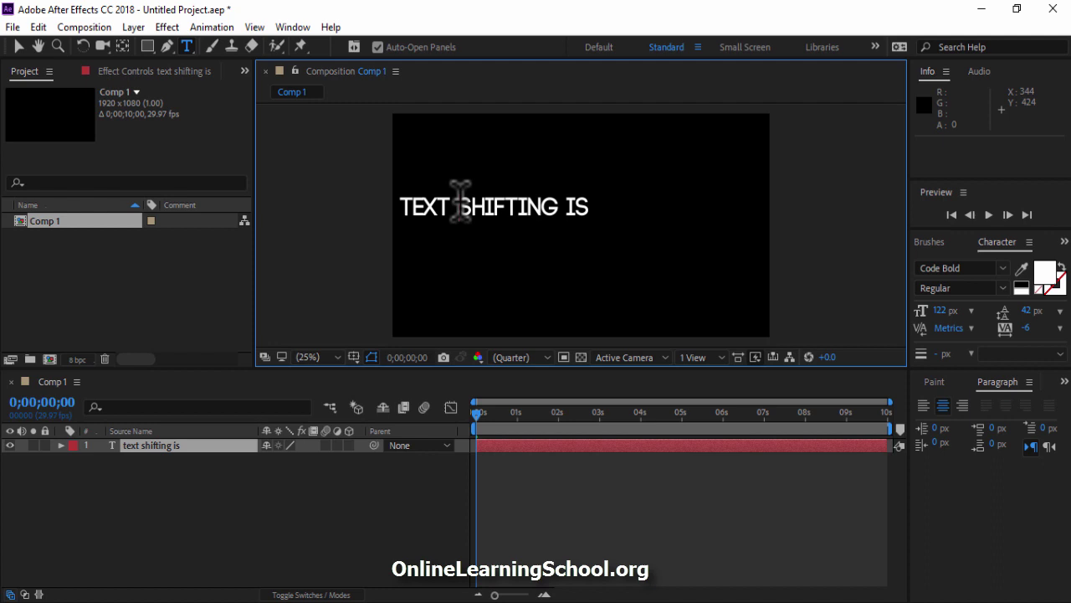
- Center the "text shifting is" layer vertically in the composition and shift it toward the frame's left side, to about 663, 583
key(v)
click(1064, 381)
click(1049, 404)
click(926, 424)
click(951, 424)
click(1032, 424)
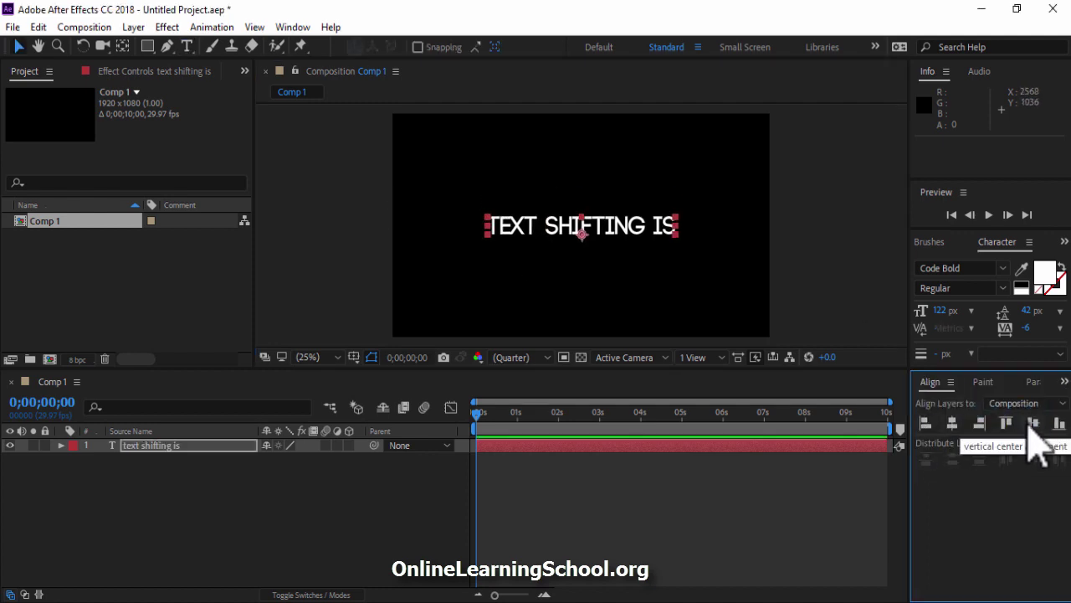
click(926, 423)
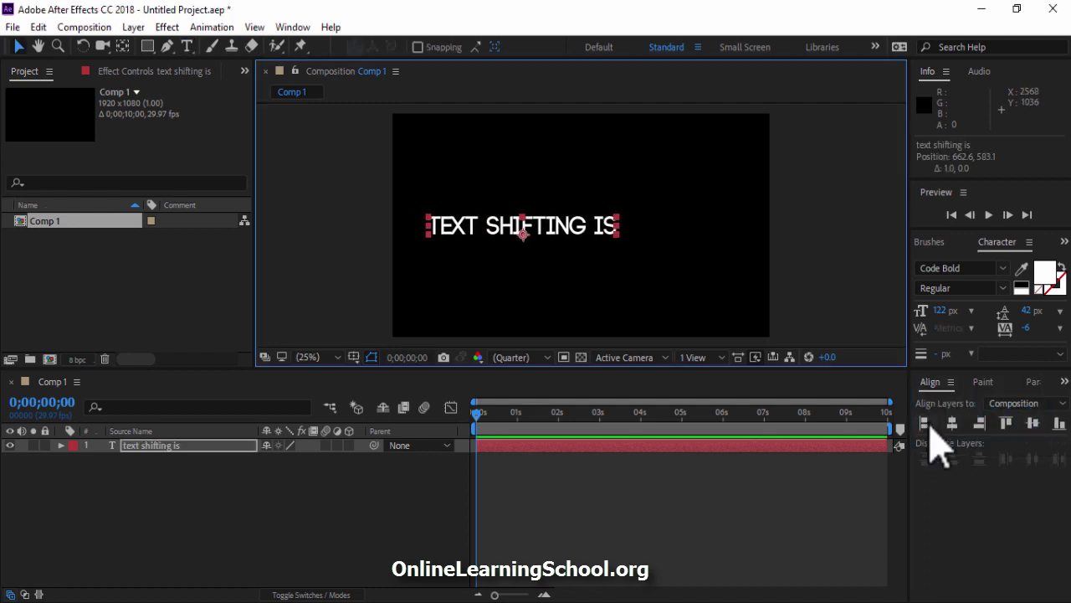
click(377, 498)
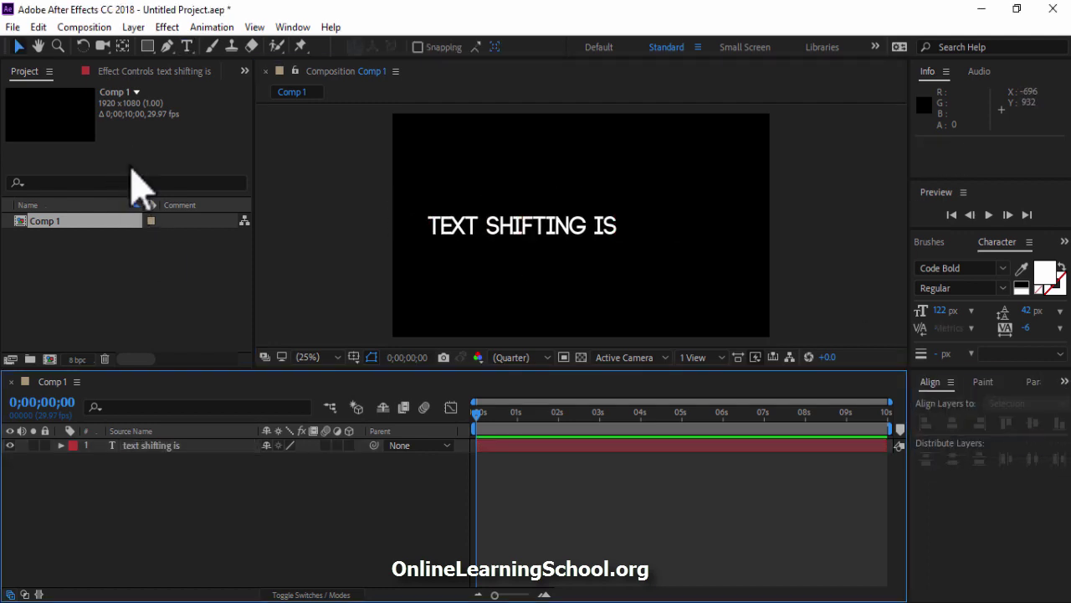
- Add a second text layer with "cool", "awesome" and "amazing" on separate lines beside the first text, and left-align its paragraph
click(187, 46)
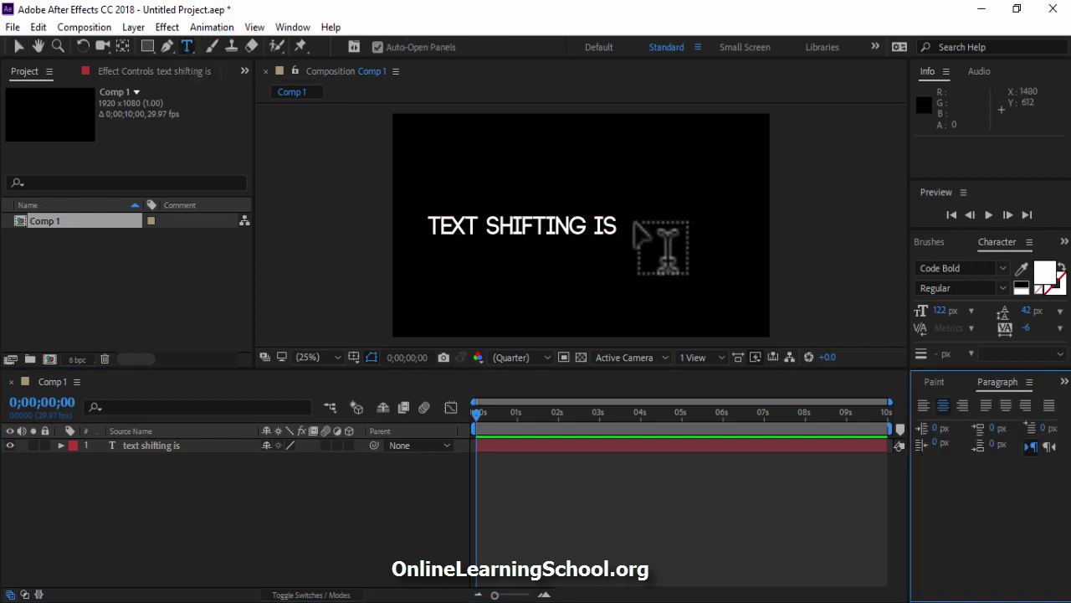
click(642, 225)
text(cool)
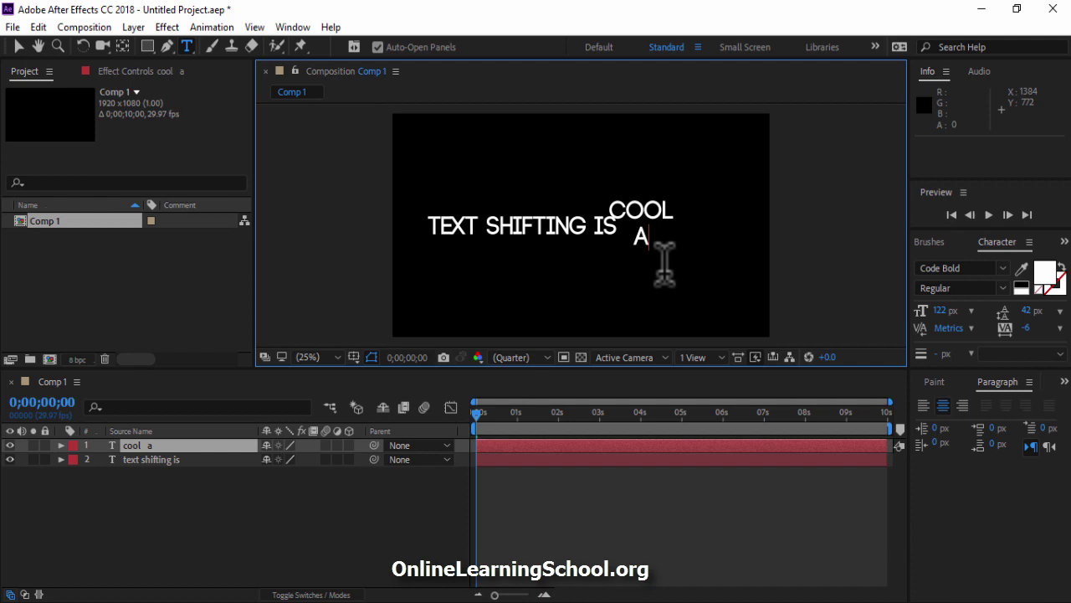
text(awesome)
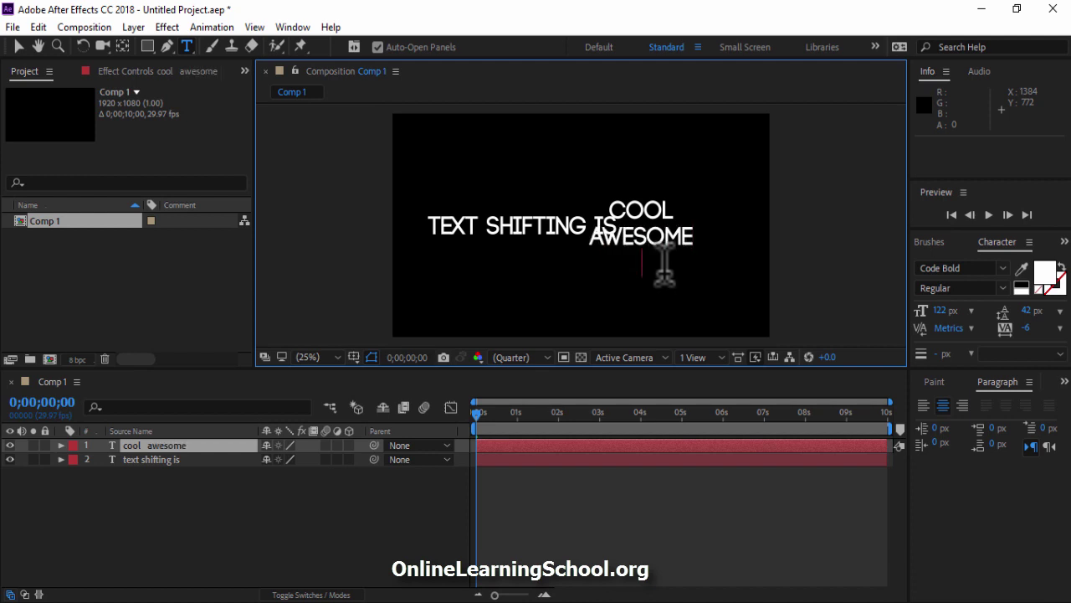
text(amazing)
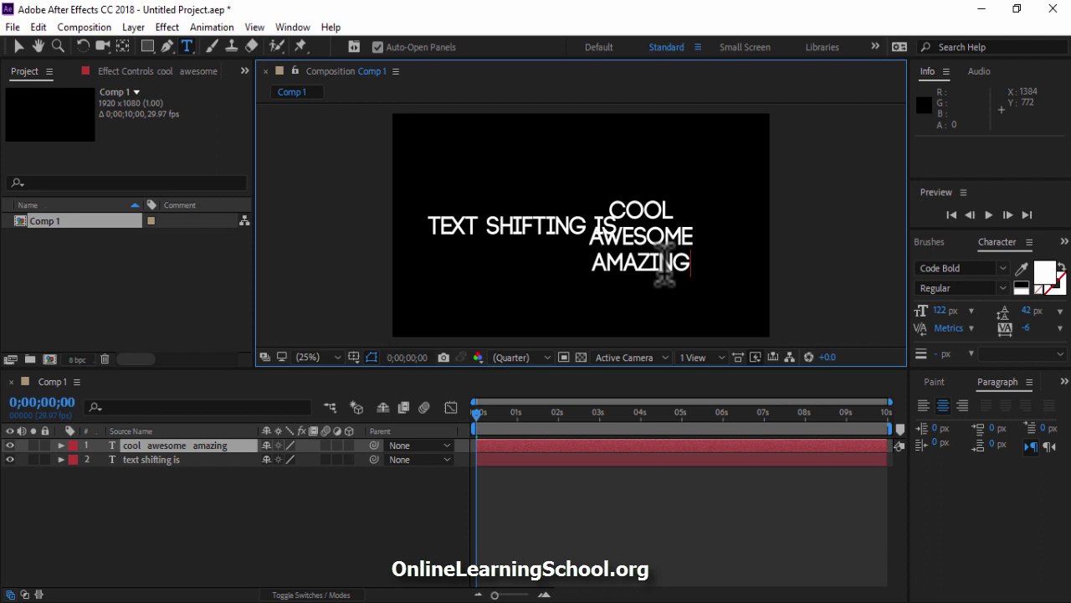
click(172, 445)
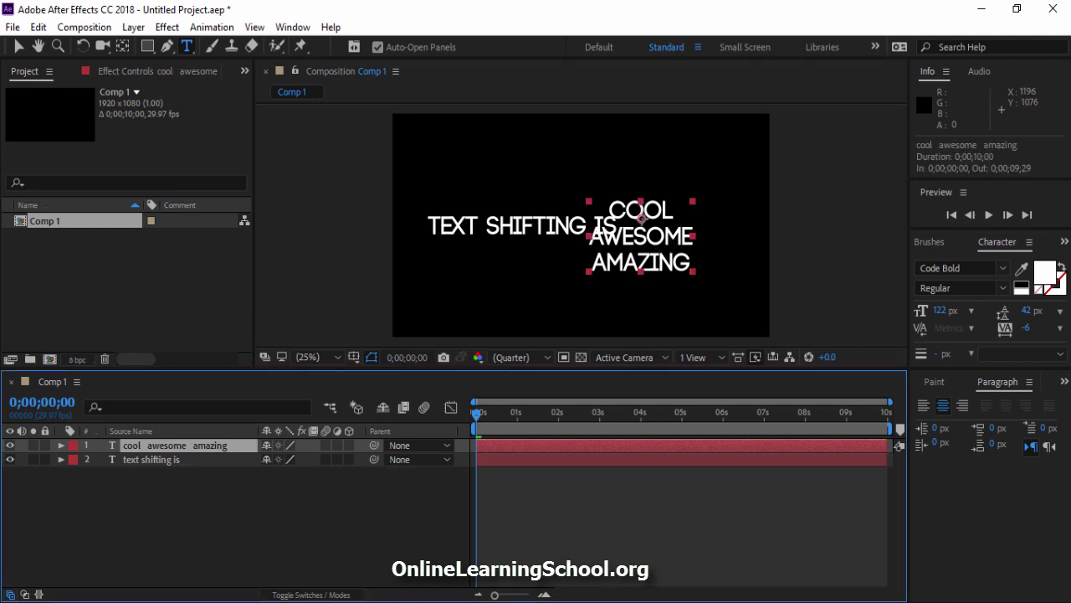
click(924, 406)
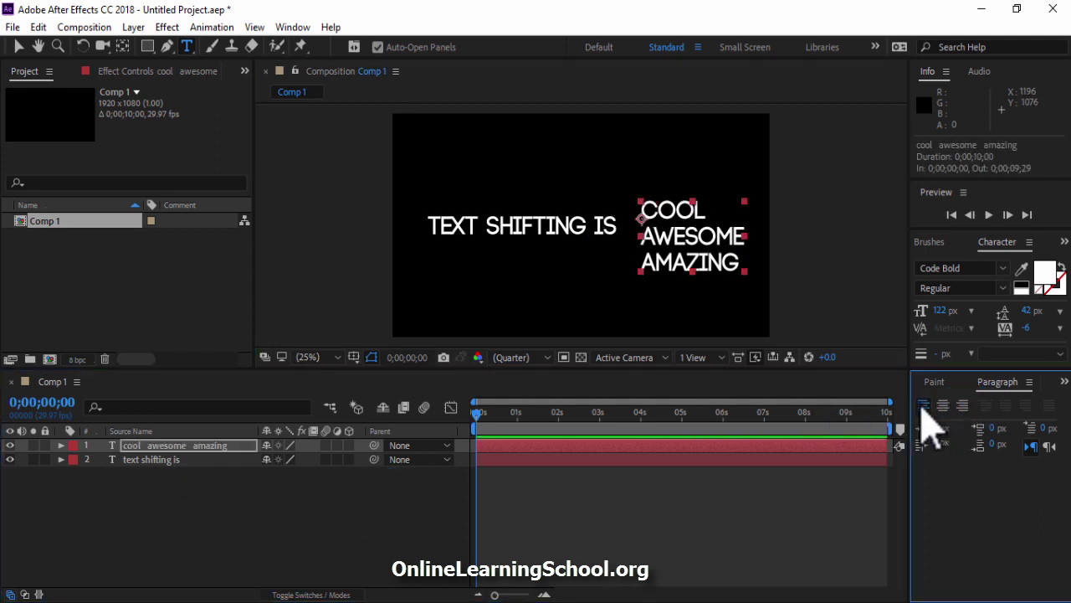
- Center both text layers vertically in the composition
click(19, 46)
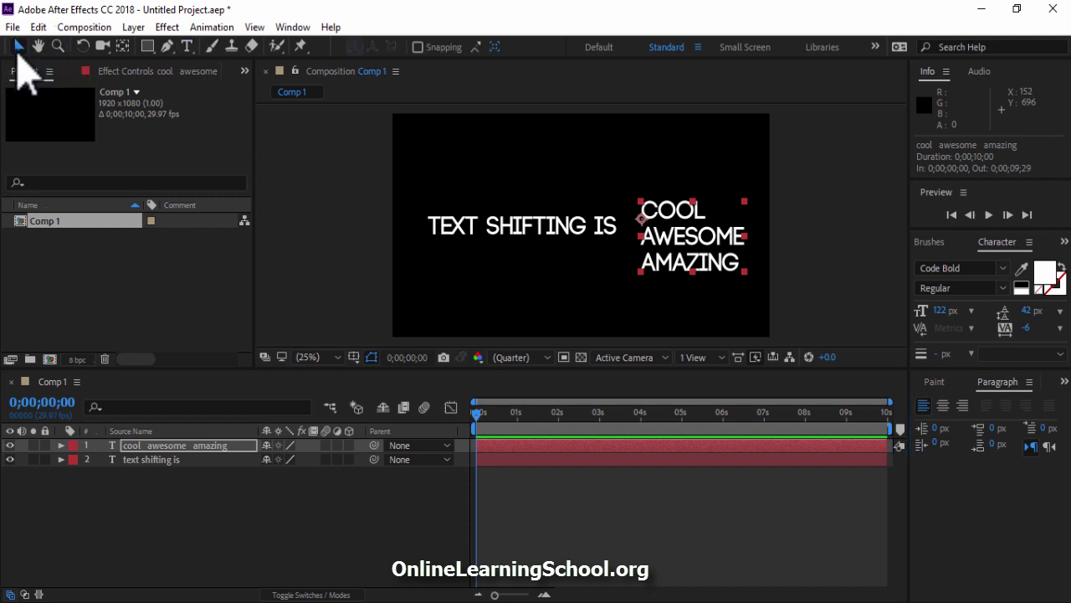
key(ctrl+a)
click(1064, 382)
click(1027, 402)
click(674, 521)
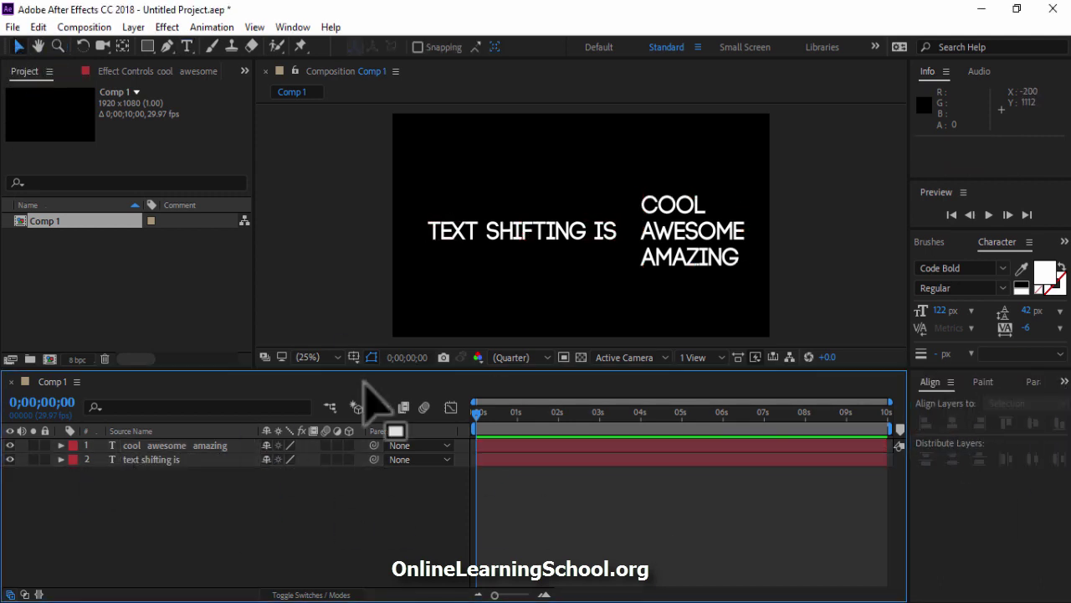
- Show the rulers and place a horizontal guide along the baseline of "text shifting is", at about 616
click(372, 358)
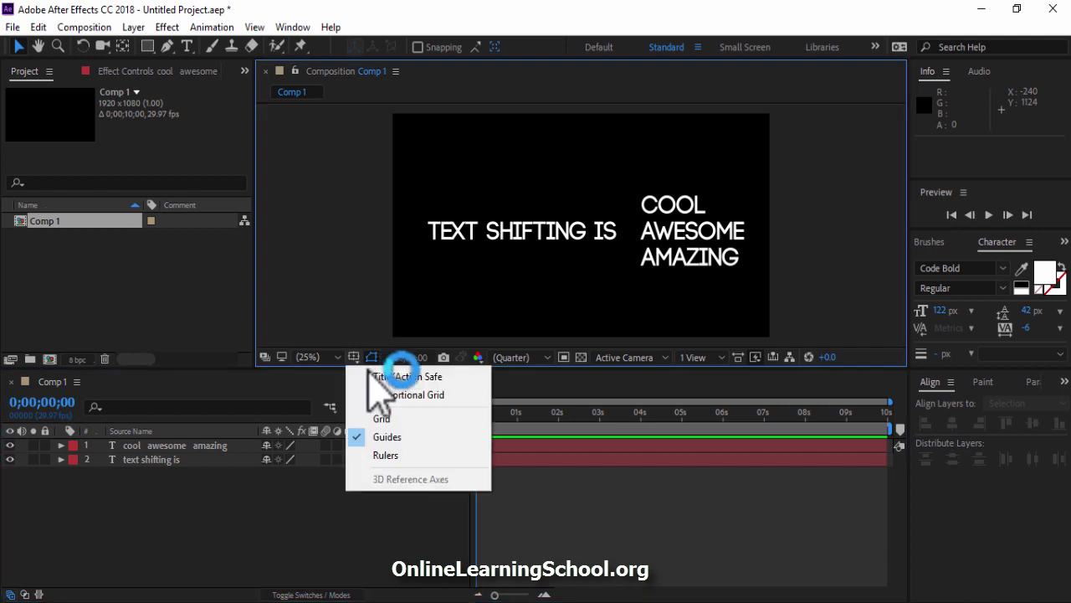
click(413, 455)
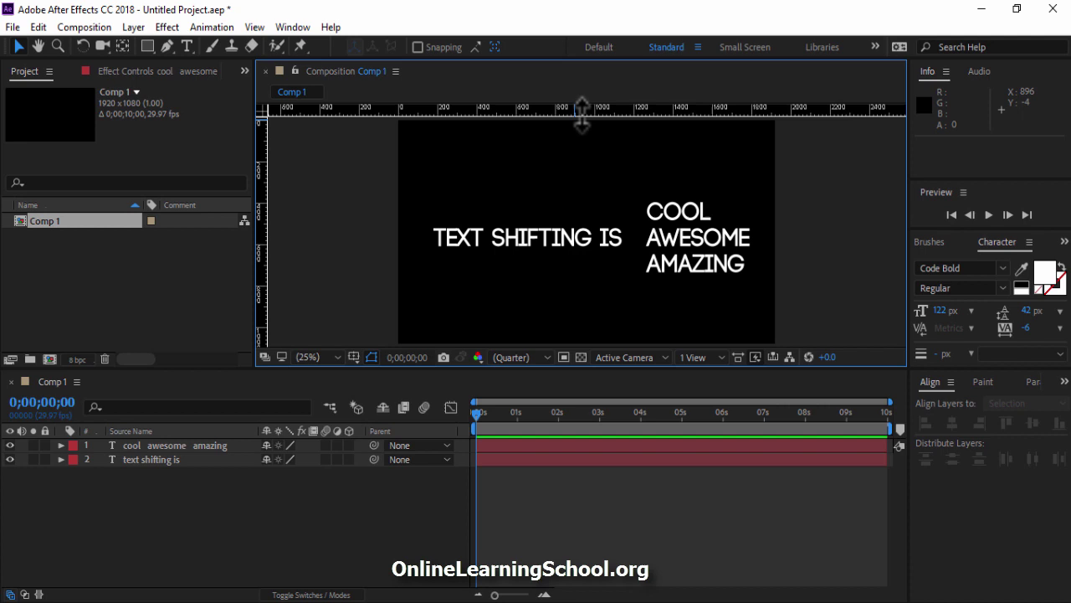
drag(581, 116, 570, 247)
click(333, 357)
click(322, 211)
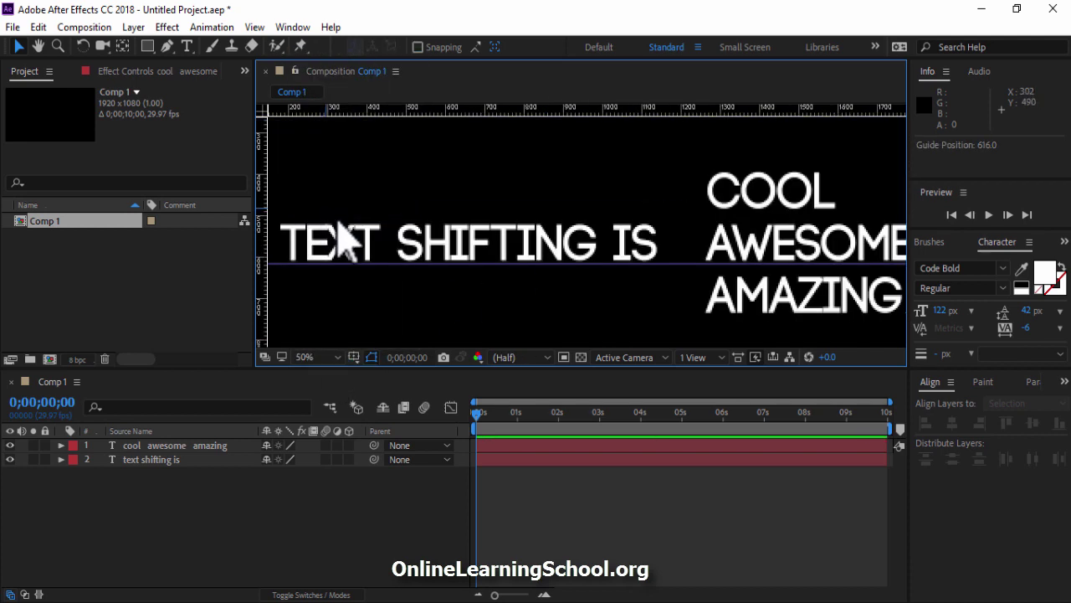
- Nudge the three-word layer to 1202.0, 612.6 so "cool" sits on the guide just after "text shifting is"
click(221, 444)
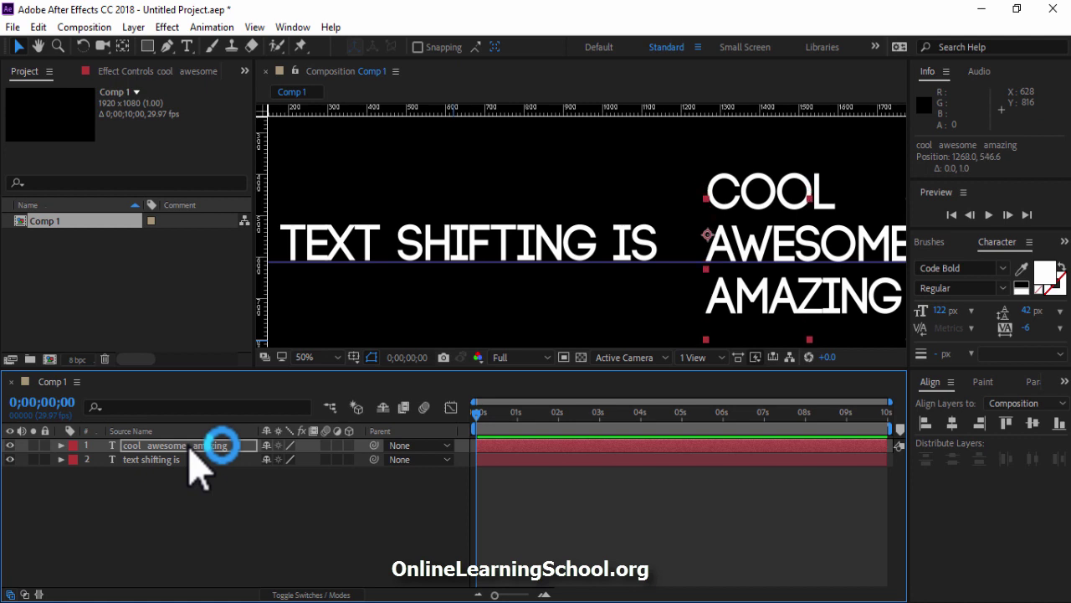
key(Down)
key(Down)
key(Down)
key(Down)
key(Down)
key(Down)
key(Down)
key(Down)
key(Down)
key(Down)
key(Down)
key(Down)
key(Down)
key(Down)
key(Down)
key(Down)
key(Down)
key(Down)
key(Down)
key(Down)
key(Left)
key(Left)
key(Left)
key(Left)
key(Left)
key(Left)
key(Left)
key(Left)
key(Left)
key(Left)
key(Left)
key(Left)
key(Left)
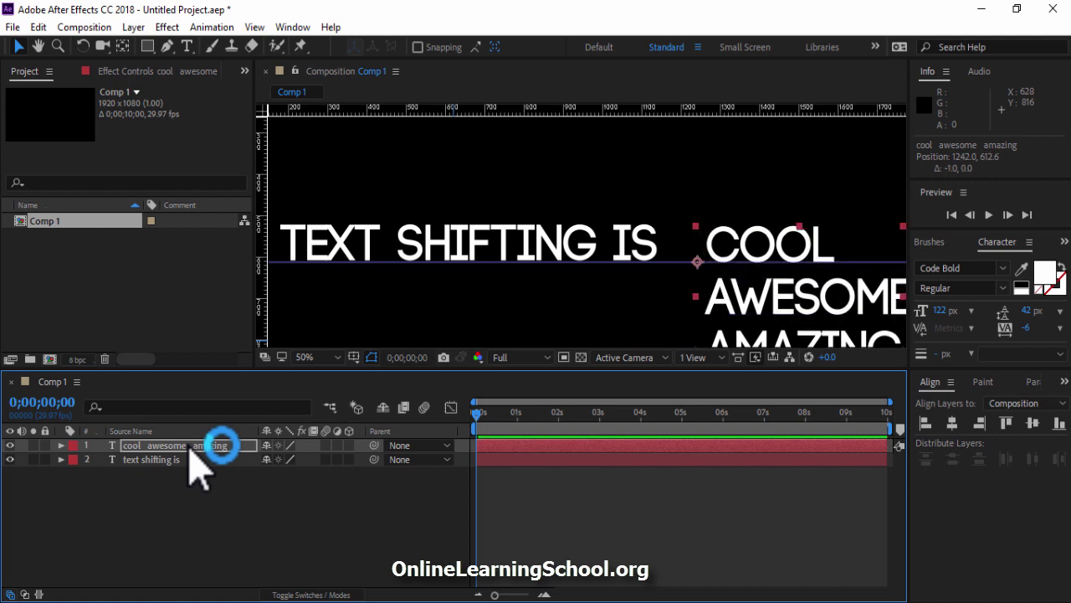
key(shift+Left)
key(shift+Left)
key(shift+Left)
key(shift+Left)
key(shift+Left)
key(shift+Left)
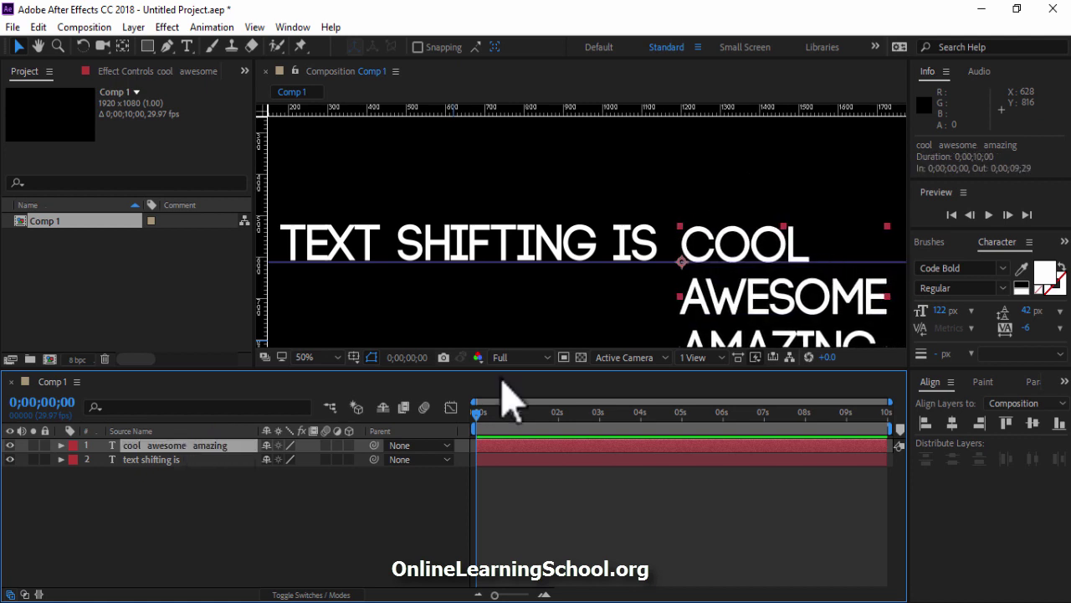
- Change the fill color of the three-word text layer to pink FF00AE
click(1041, 268)
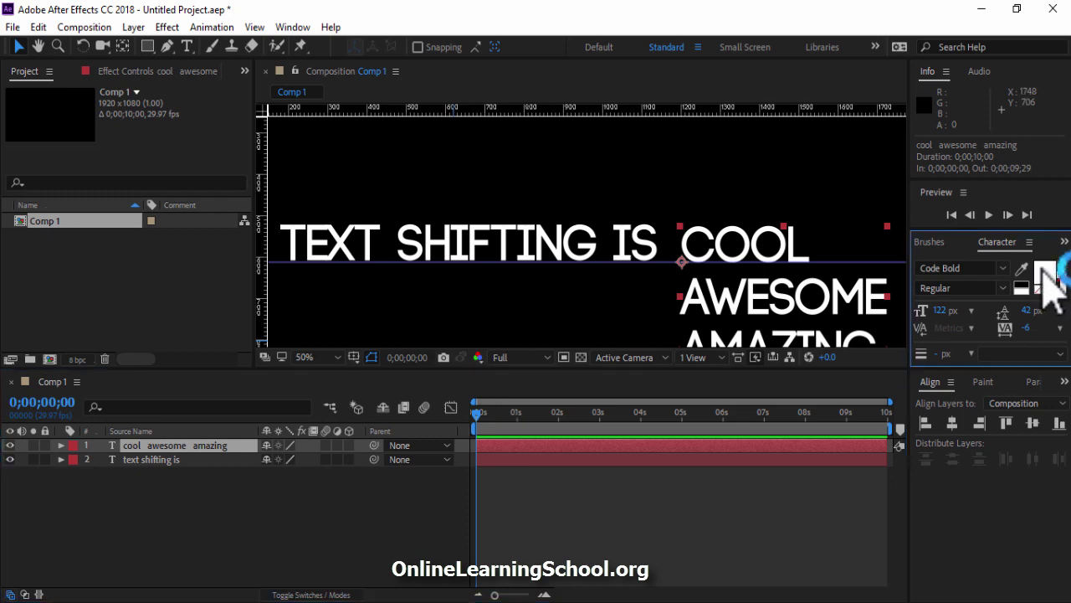
click(229, 228)
drag(249, 293, 249, 376)
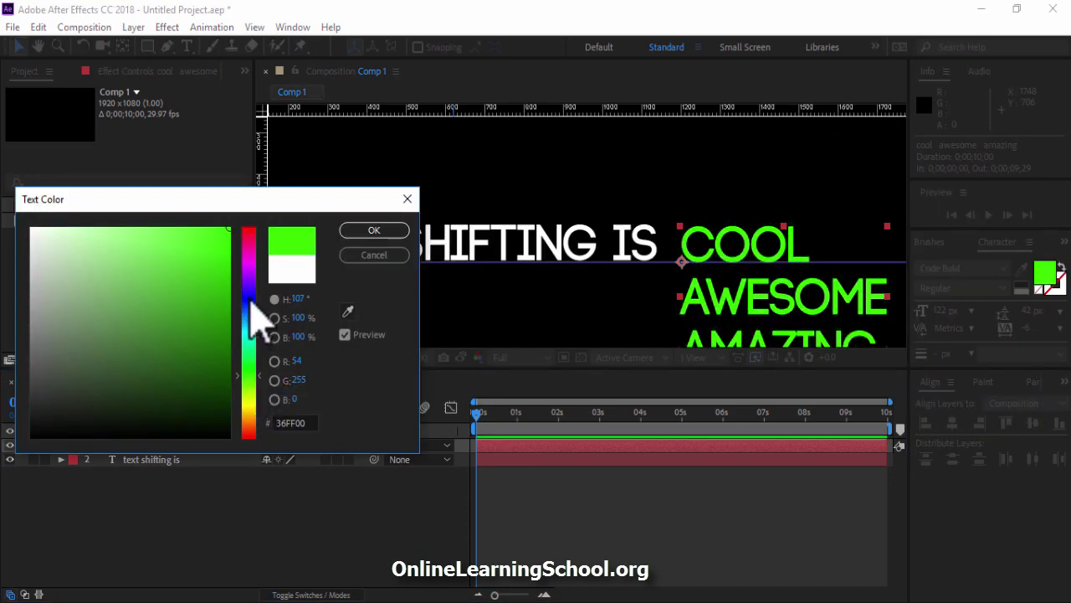
drag(252, 301, 254, 250)
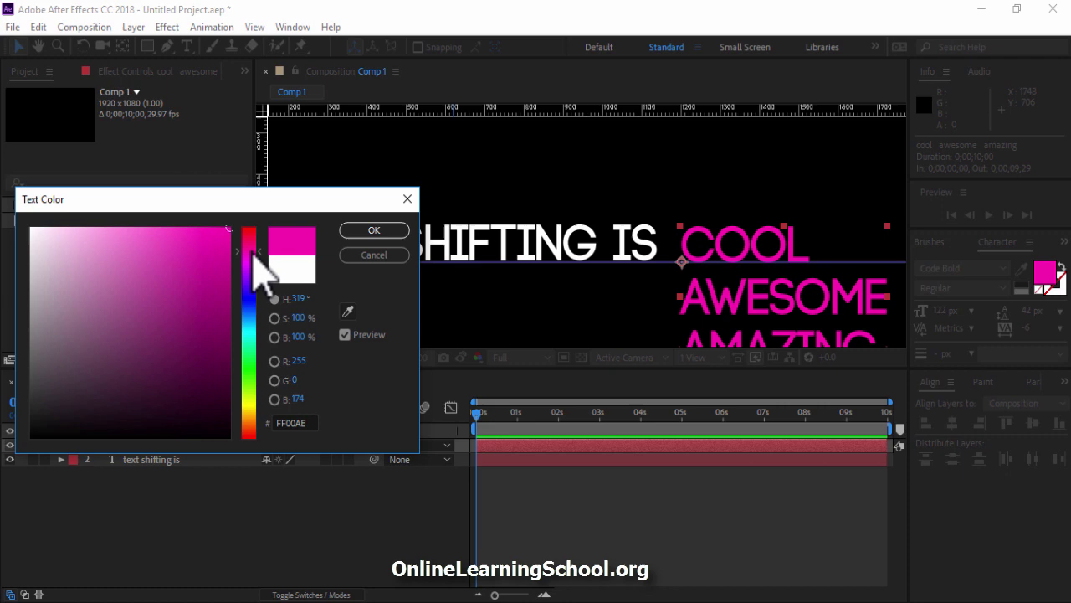
click(356, 232)
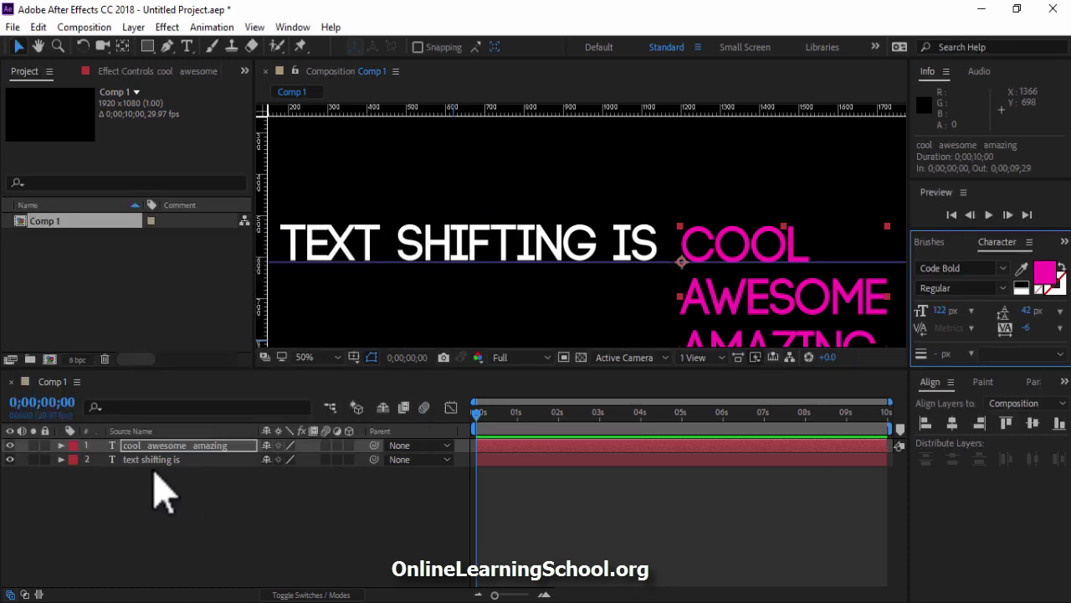
- Add a Position keyframe to the "cool awesome amazing" layer at 0;00;00;20
click(331, 357)
click(322, 183)
click(843, 296)
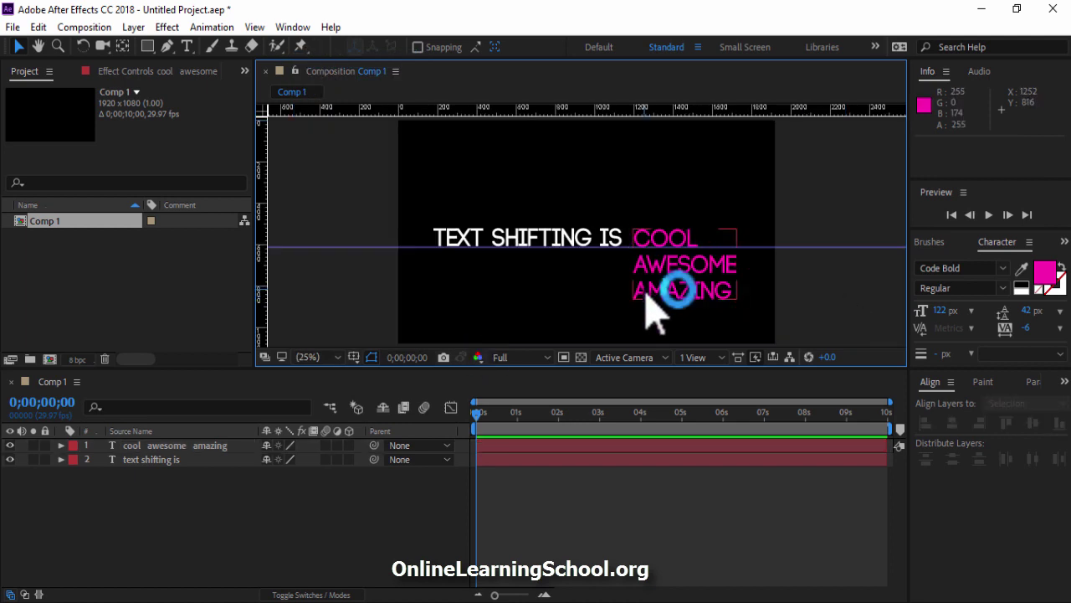
click(231, 447)
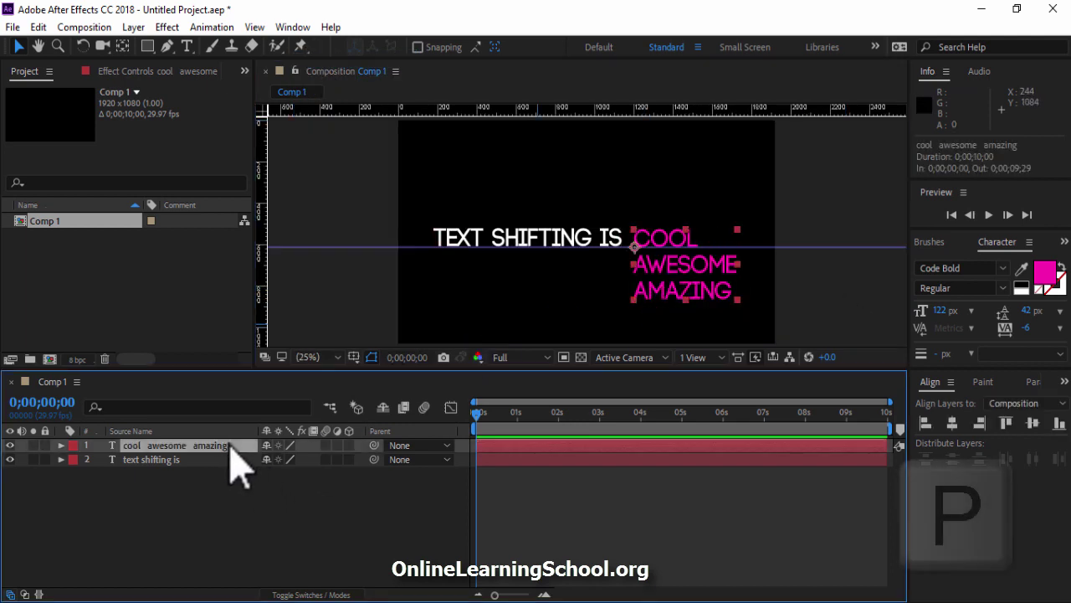
key(p)
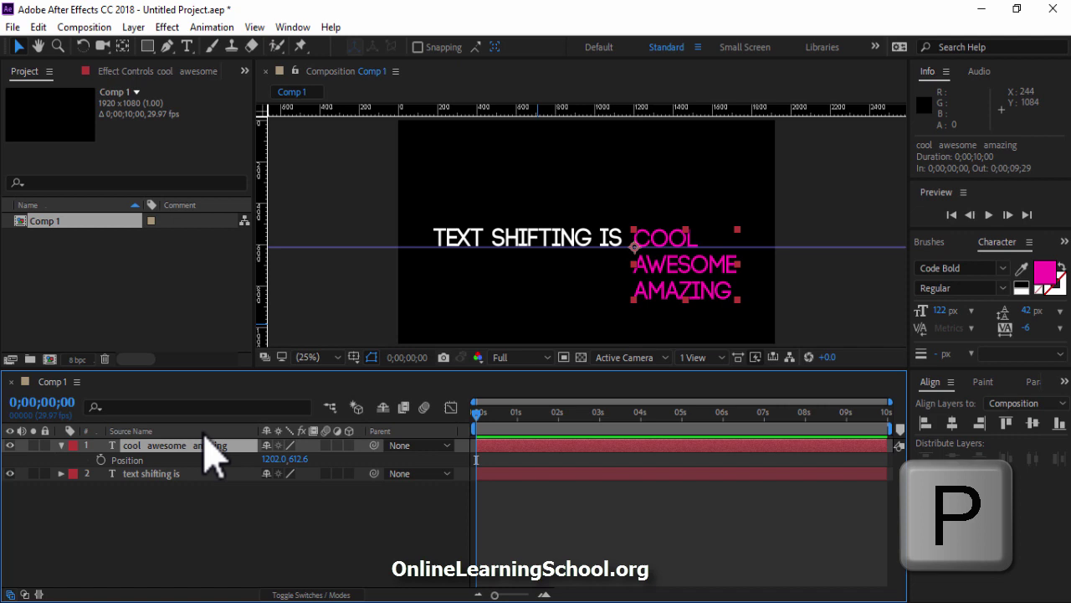
key(shift+Page_Down)
key(shift+Page_Down)
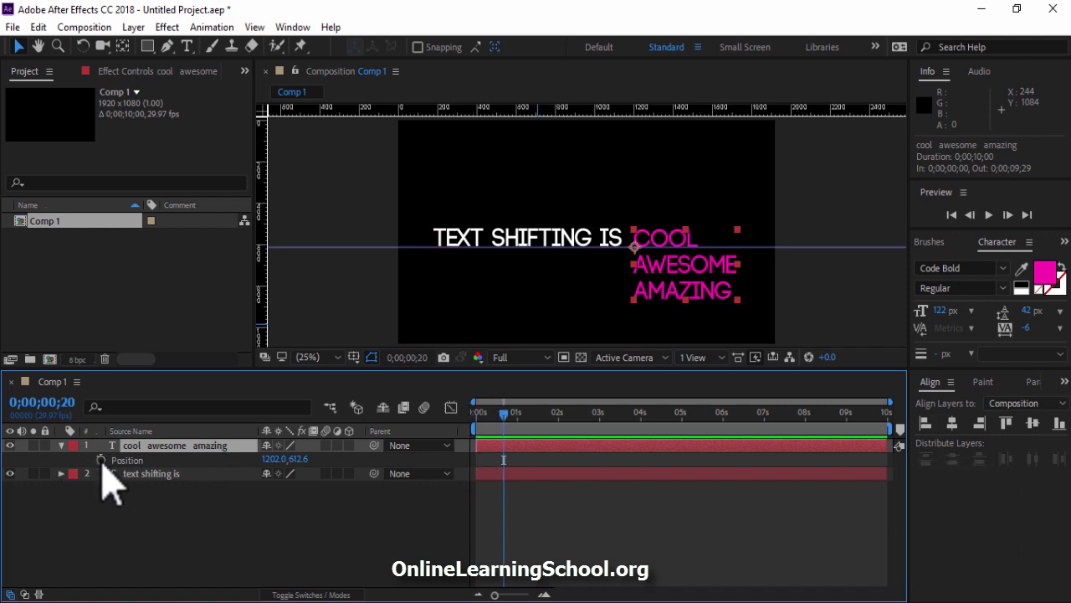
key(alt+shift+p)
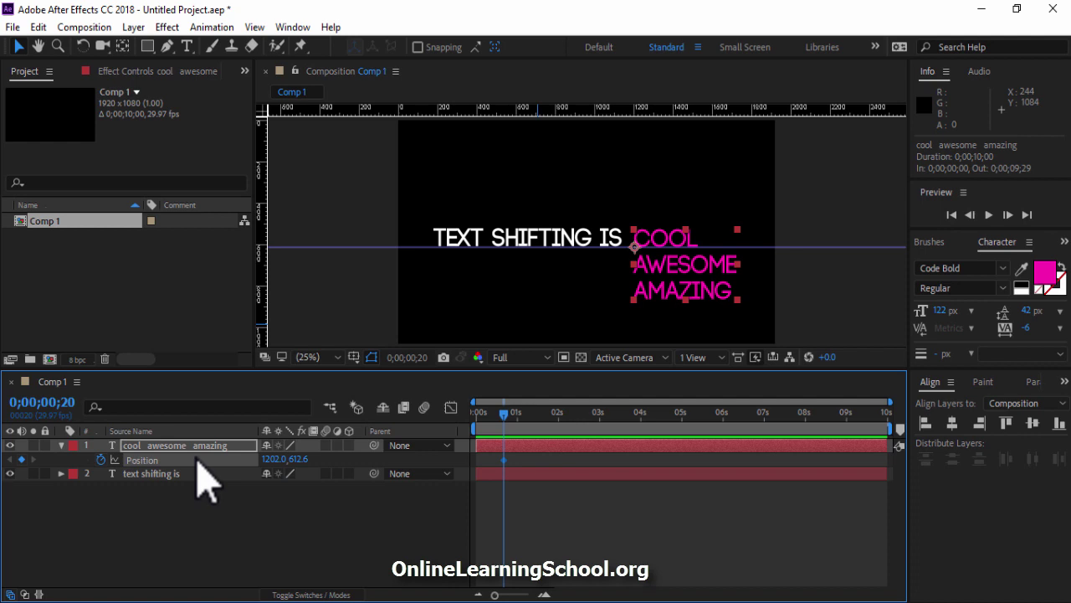
- At 0;00;01;10, raise the three-word layer to 1202.0, 484.6 so "awesome" sits on the guide beside "text shifting is"
key(shift+Page_Down)
key(shift+Page_Down)
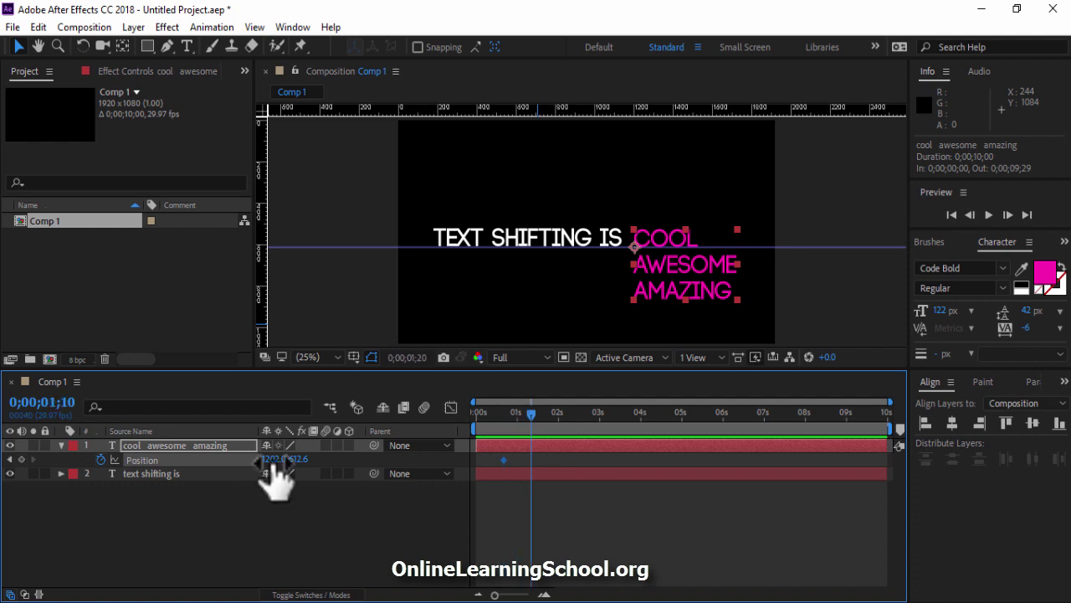
key(Up)
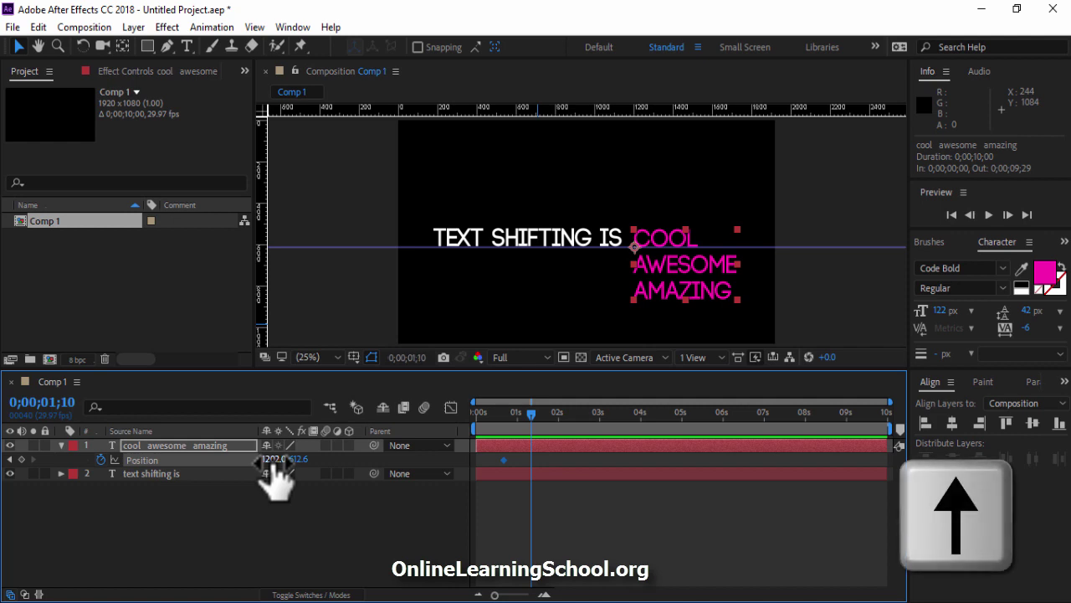
key(Up)
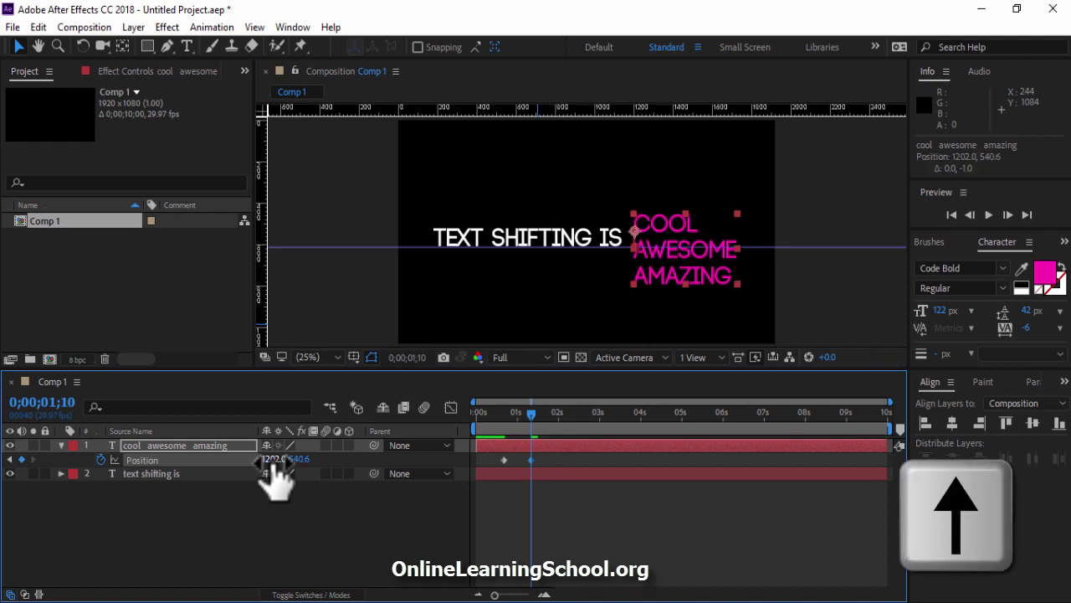
key(Up)
key(Up)
key(Up)
key(Up)
key(Up)
key(Up)
key(Up)
key(Up)
key(Up)
key(Up)
key(Up)
key(Up)
key(Up)
key(Up)
key(Up)
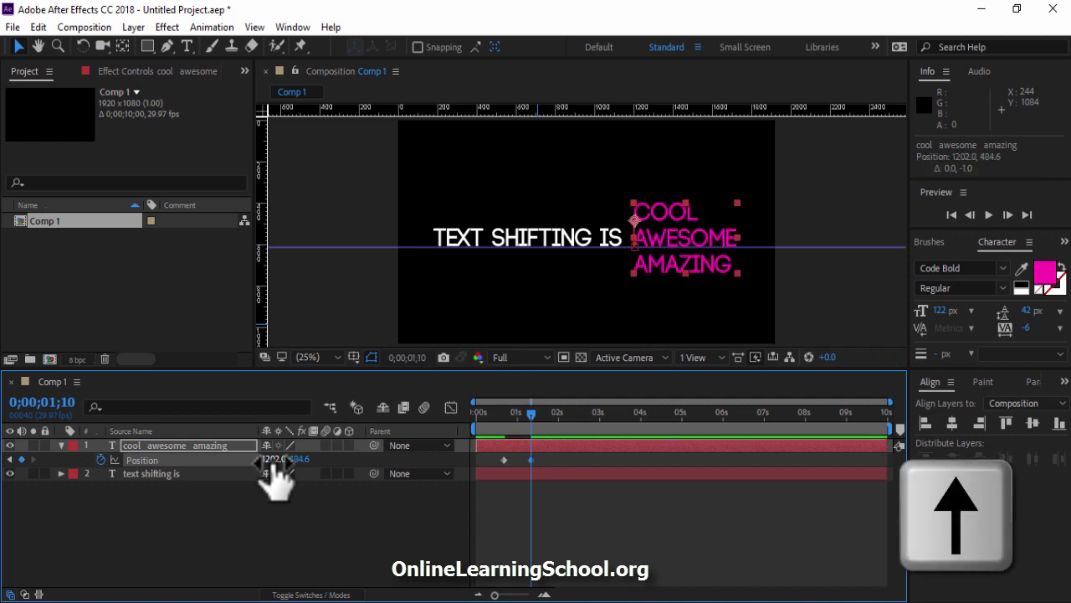
- Add a Position keyframe at about 0;00;02;10 that holds the three-word layer in place with "awesome" on the guide
click(314, 357)
click(341, 211)
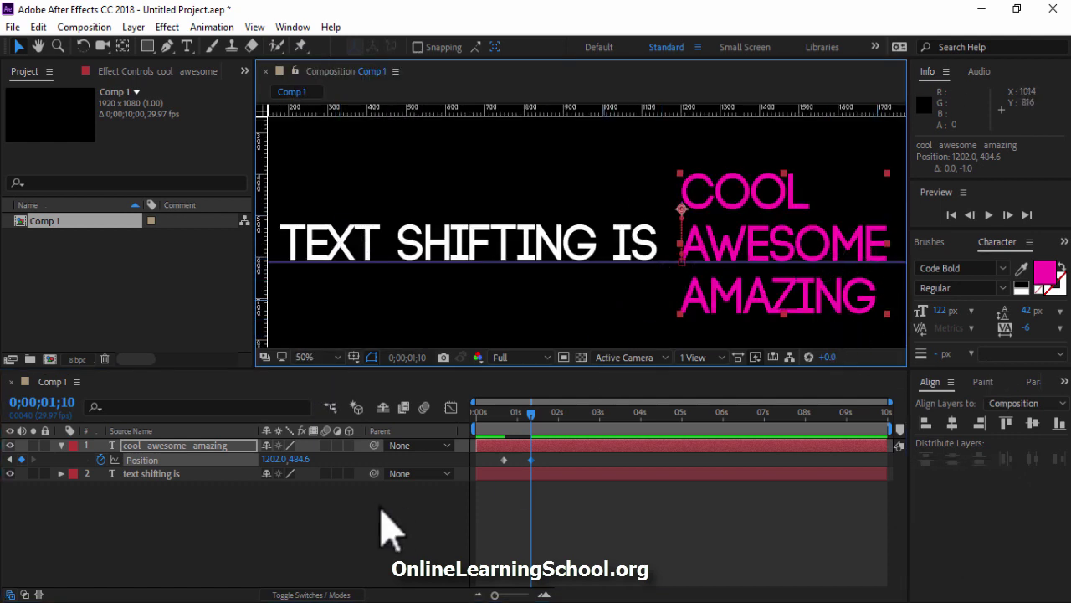
click(22, 460)
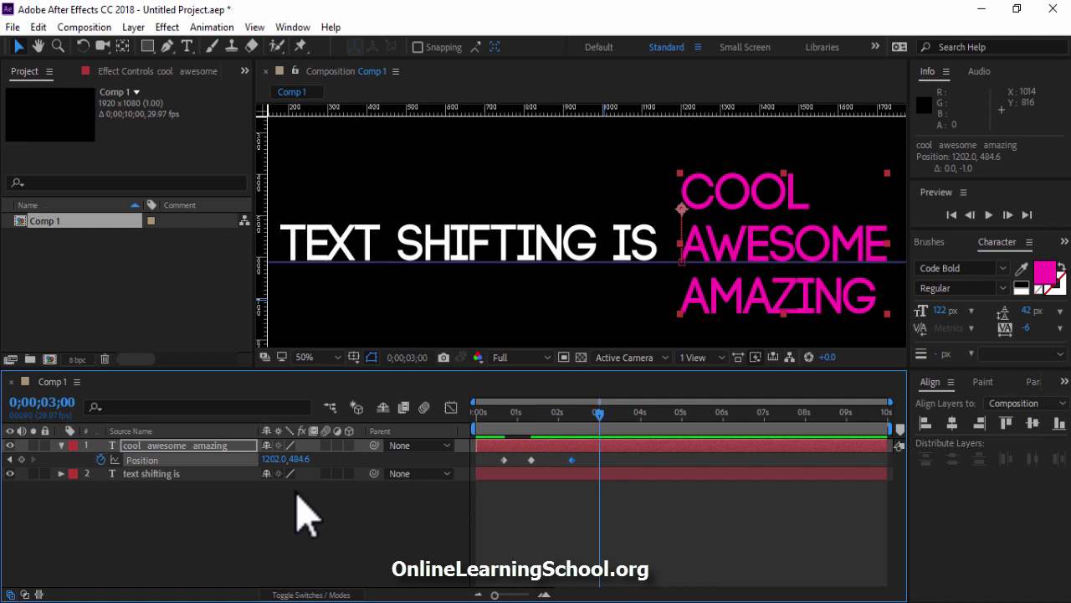
- At 0;00;03;00, raise the three-word layer to 1202.0, 356.6 so "amazing" sits on the guide
key(shift+Up)
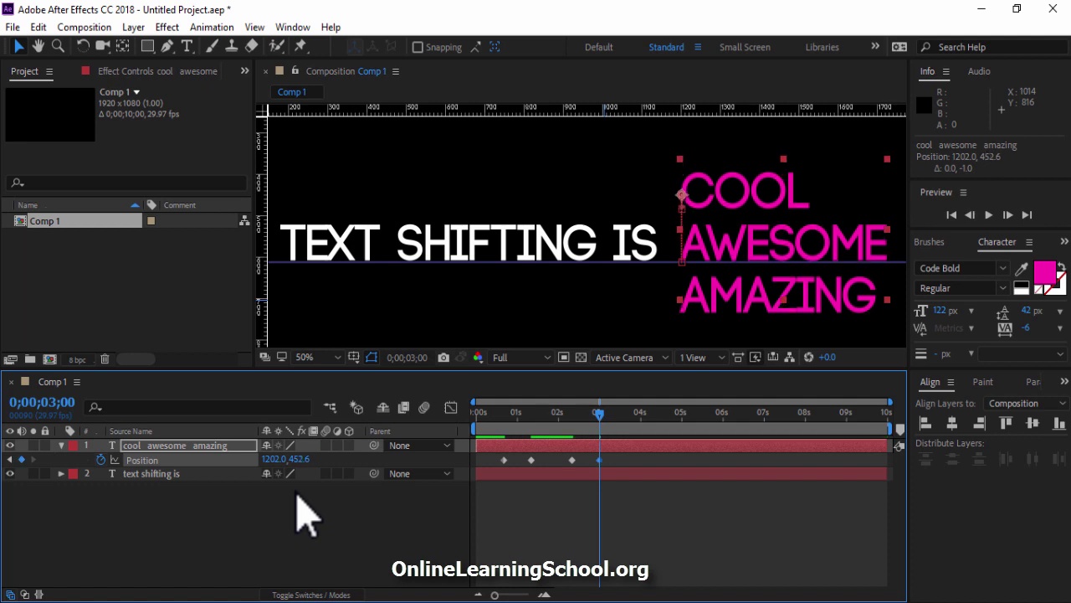
key(shift+Up)
key(shift+Up)
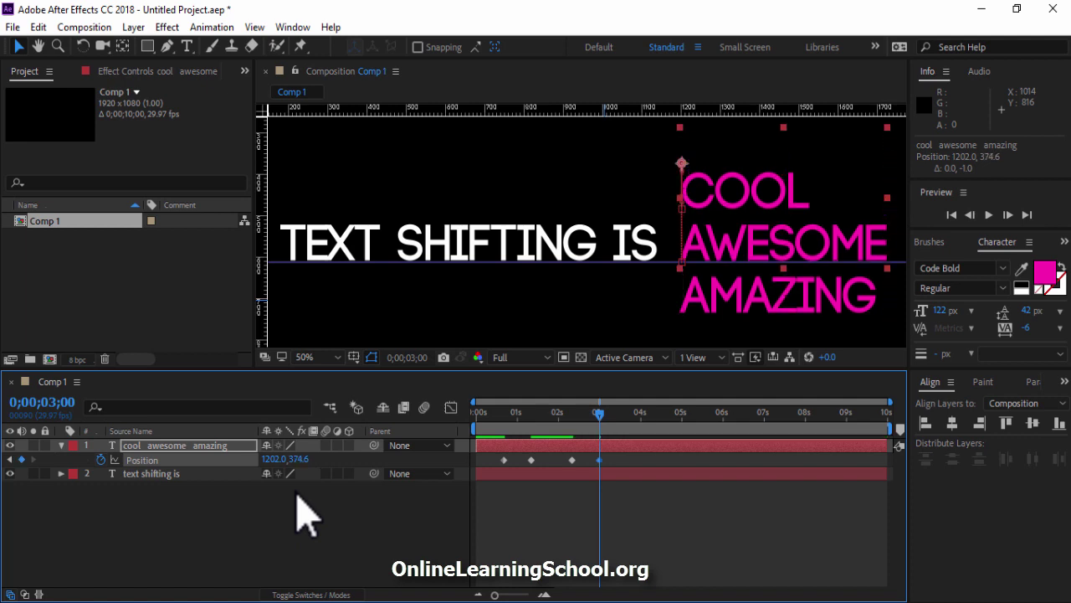
key(shift+Up)
key(shift+Up)
key(shift+Up)
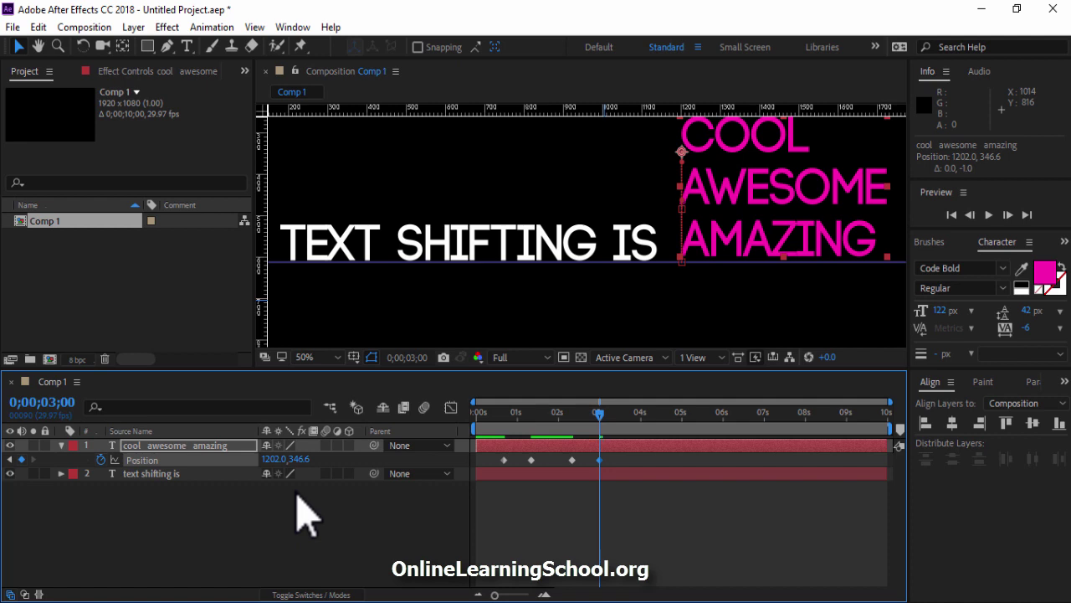
key(Down)
key(Down)
key(Down)
key(Down)
key(Down)
key(Down)
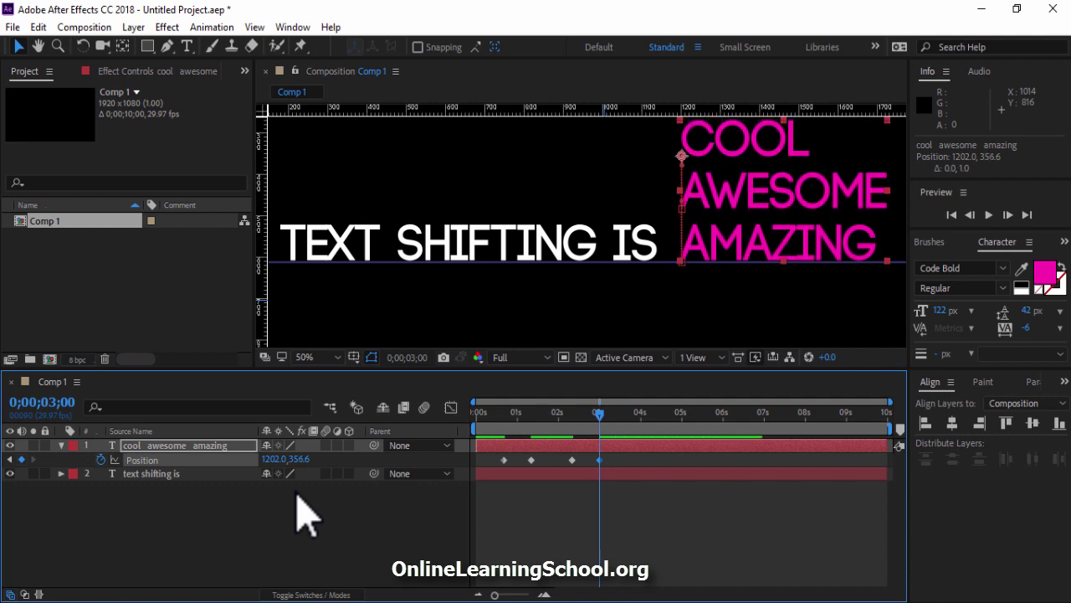
- End the work area at about 0;00;03;20 and preview the word-shifting animation
drag(600, 413, 621, 423)
key(n)
key(space)
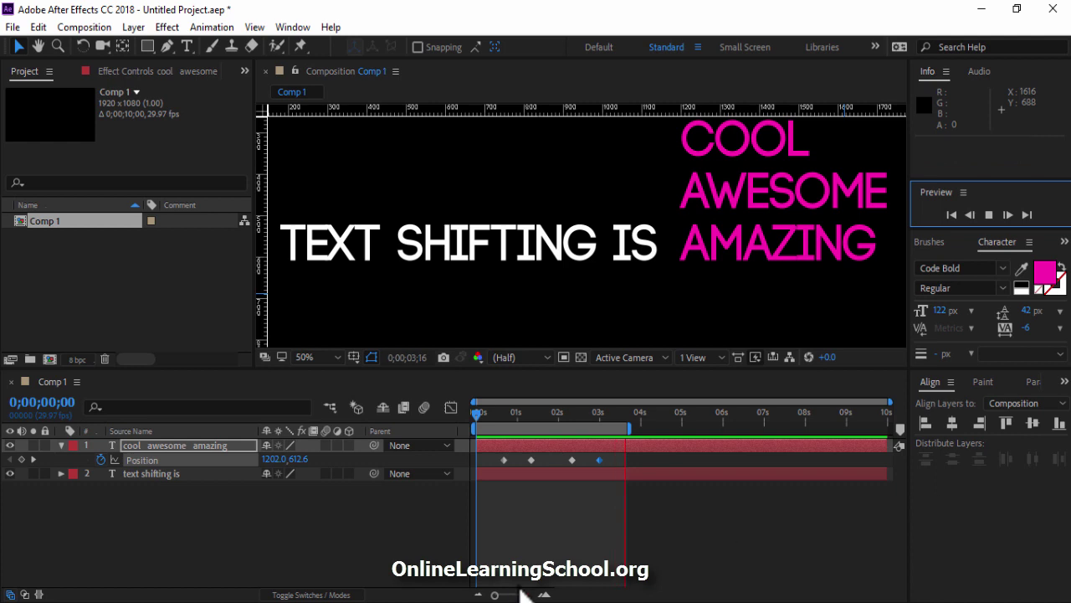
key(space)
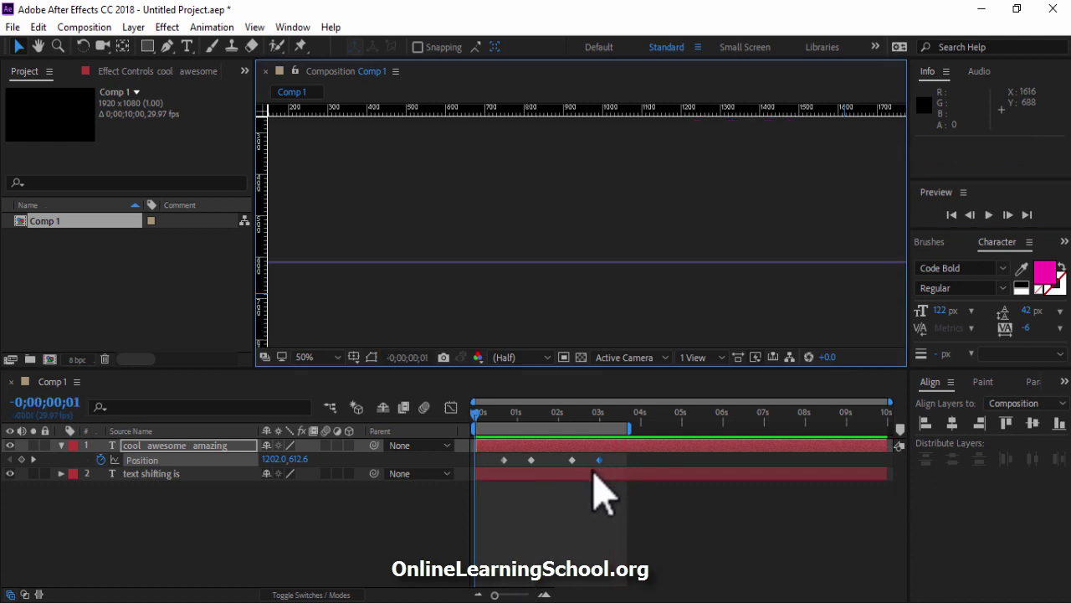
- Apply Easy Ease to all four Position keyframes of the three-word layer
click(490, 412)
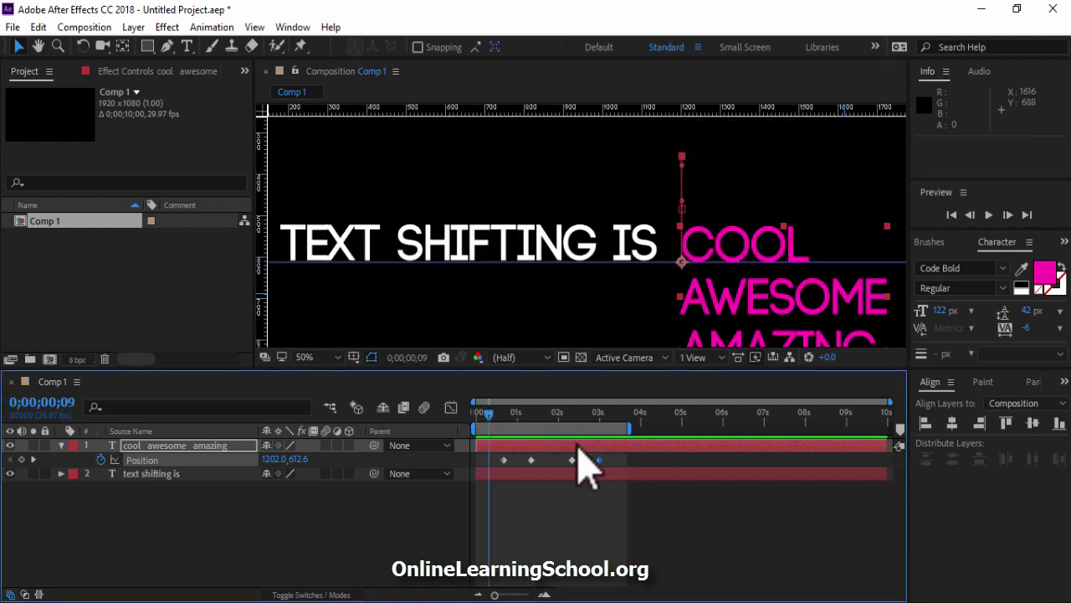
drag(615, 459, 506, 461)
right_click(506, 461)
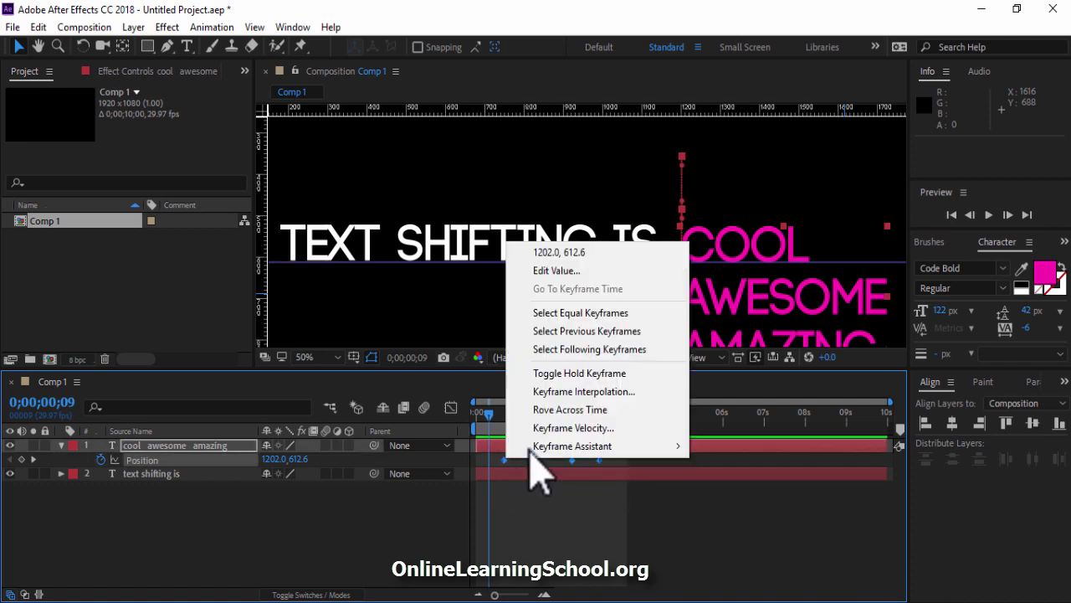
mouse_move(596, 446)
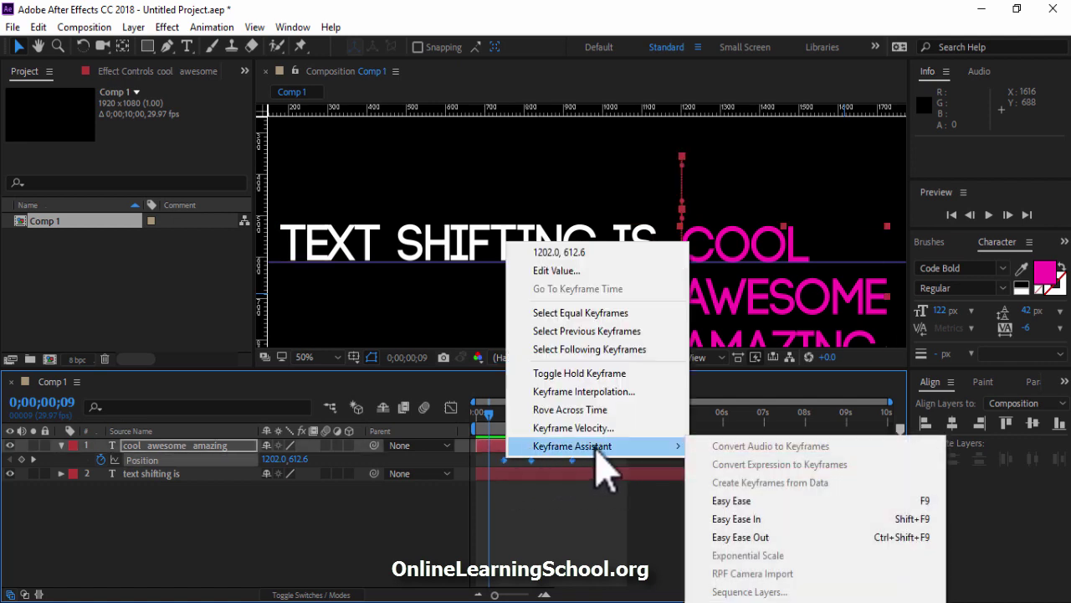
click(778, 500)
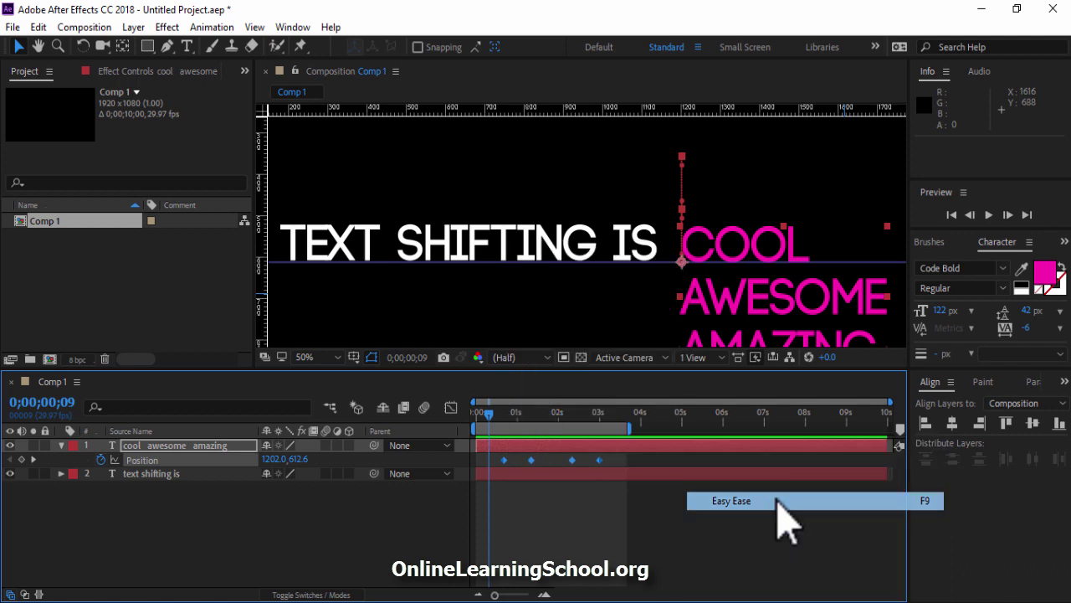
- Reshape the Position speed graph into two sharp, narrow peaks by extending the keyframes' easing handles, and preview the result
click(450, 409)
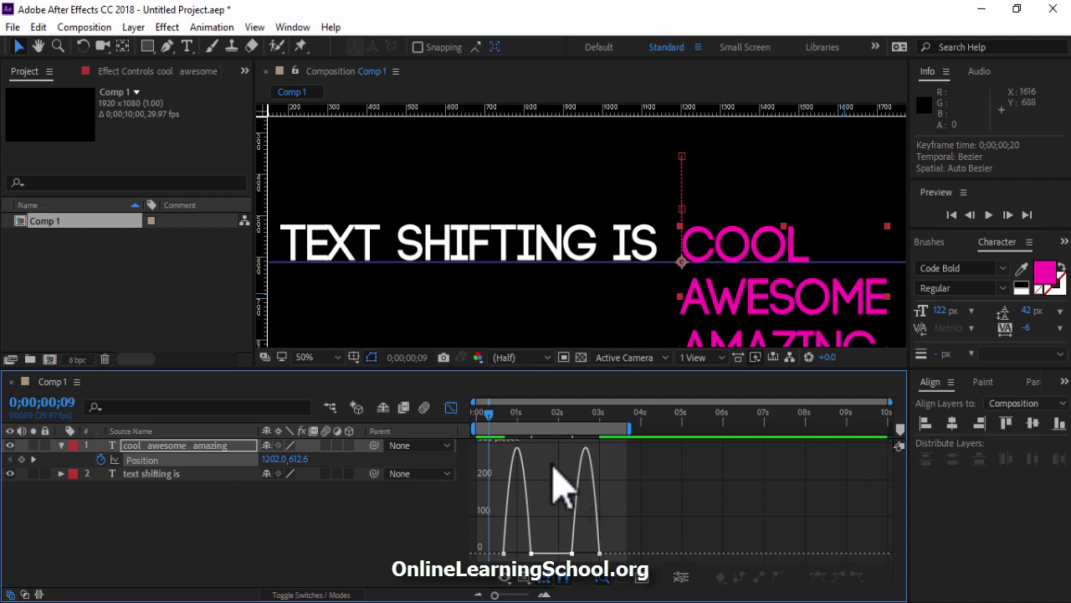
right_click(552, 467)
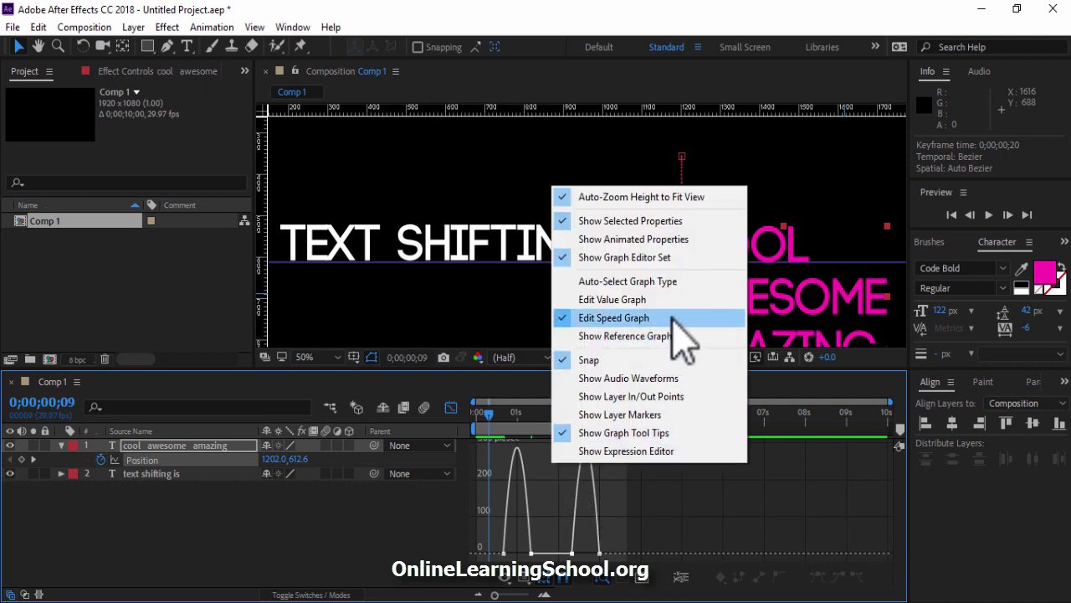
click(662, 531)
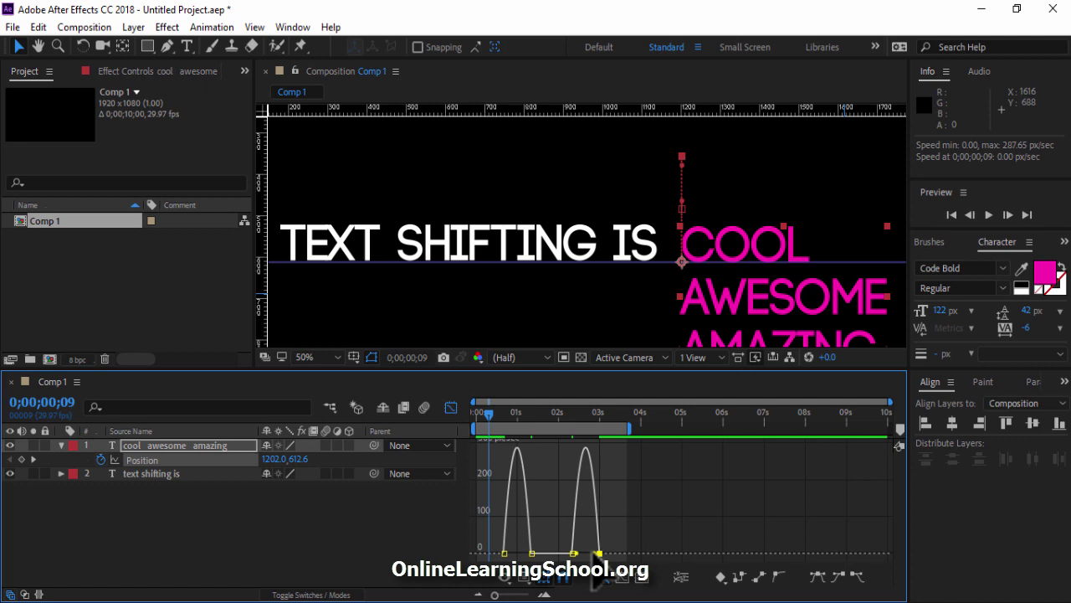
drag(594, 554, 544, 559)
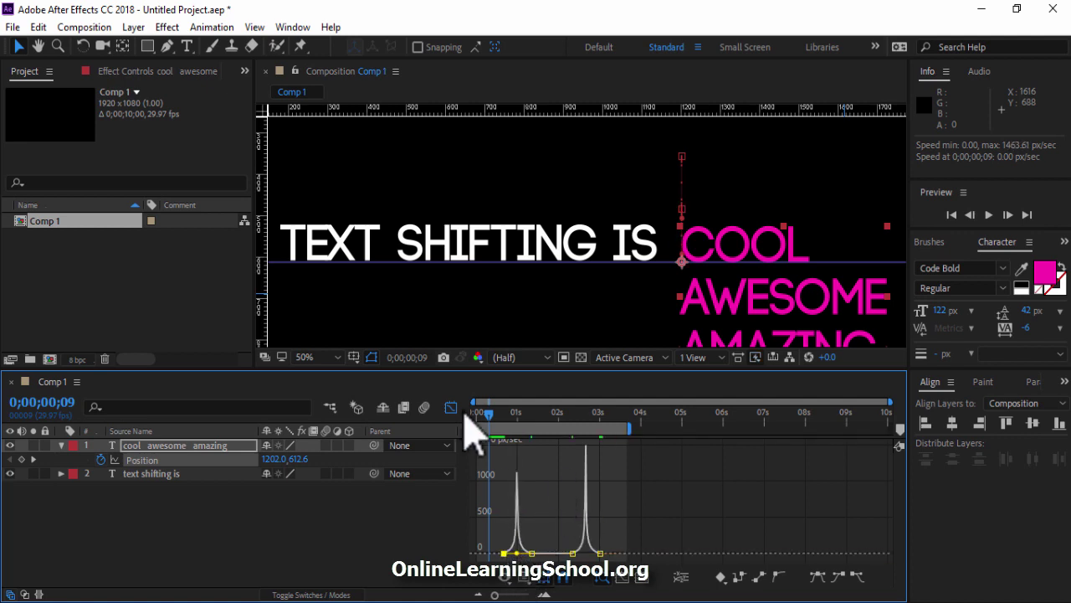
click(452, 409)
click(989, 215)
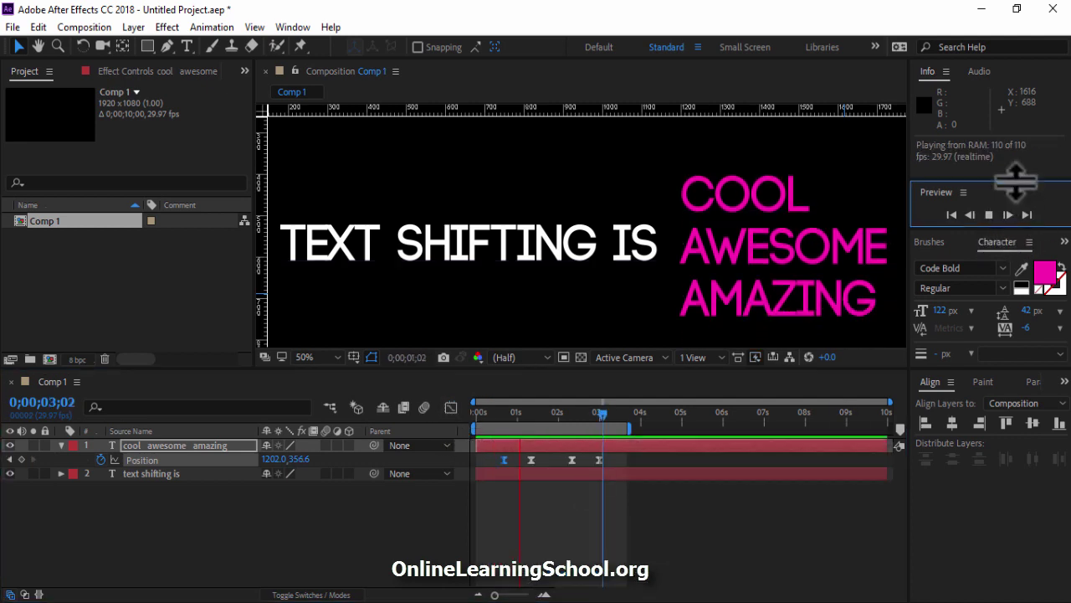
click(990, 216)
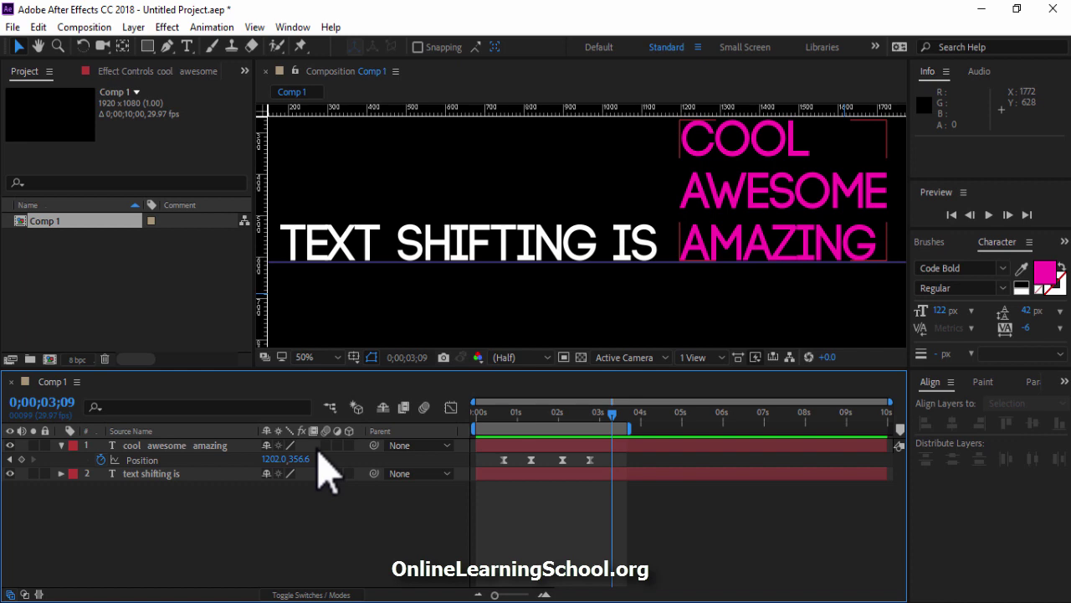
- Enable motion blur for the three-word layer and the composition, and preview the animation
click(326, 444)
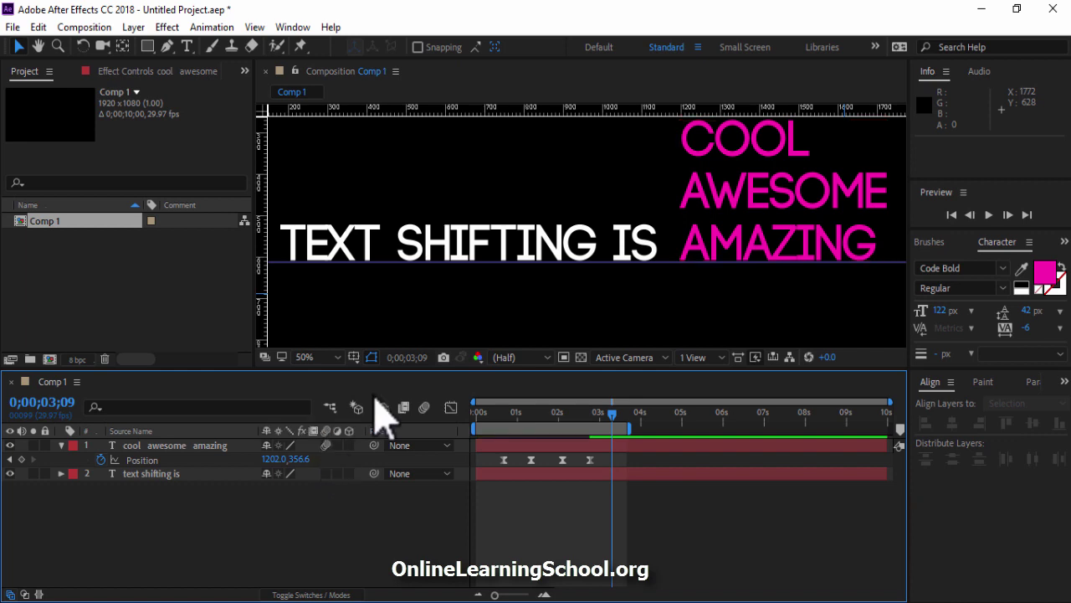
click(989, 215)
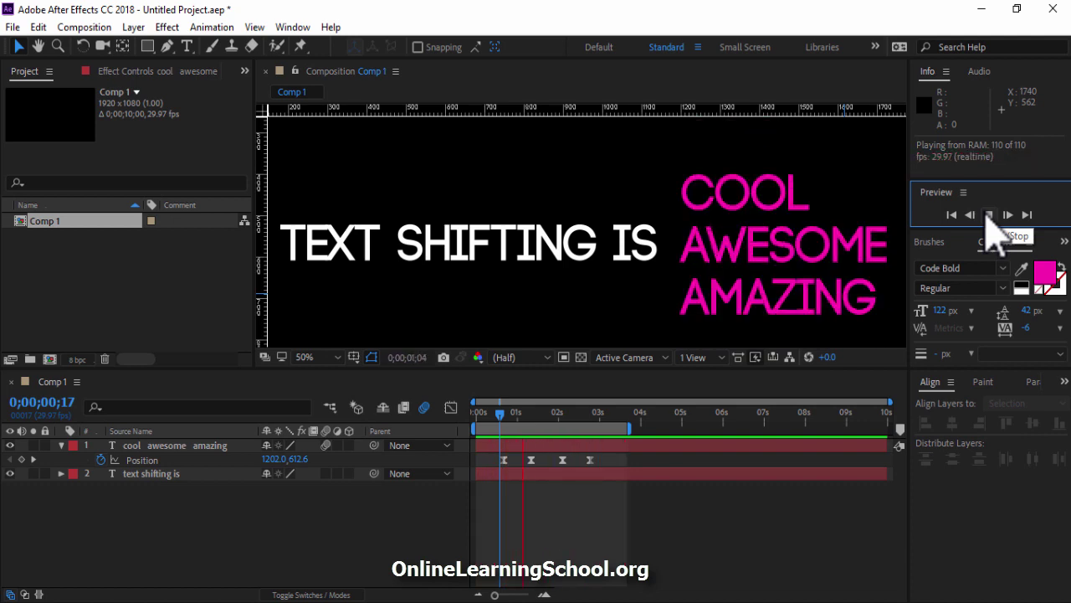
click(989, 215)
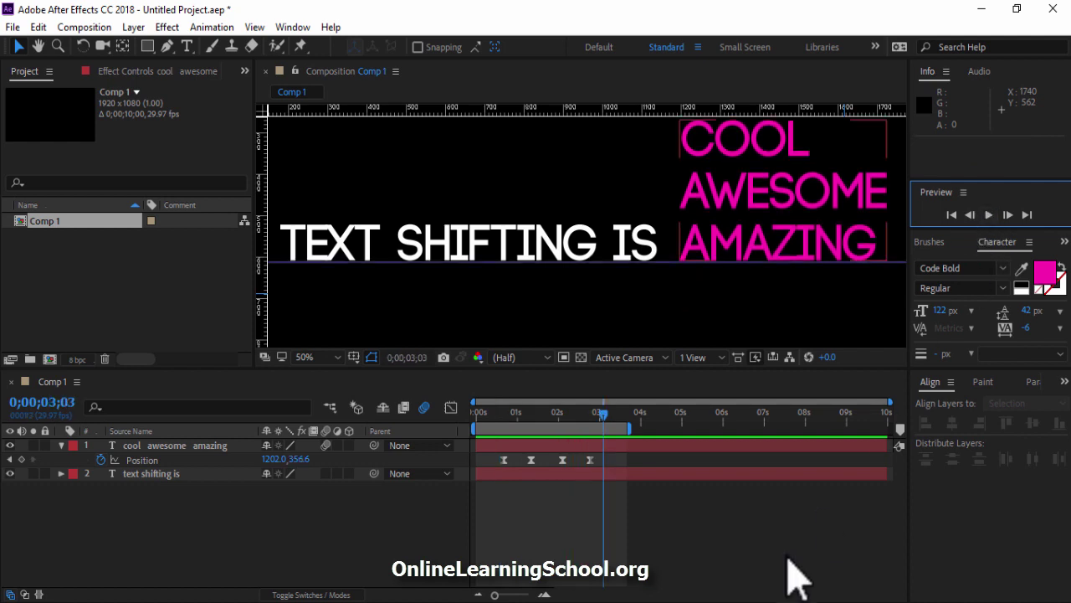
- With no layer selected, set the Rectangle tool to a Solid Color fill and no stroke
click(722, 565)
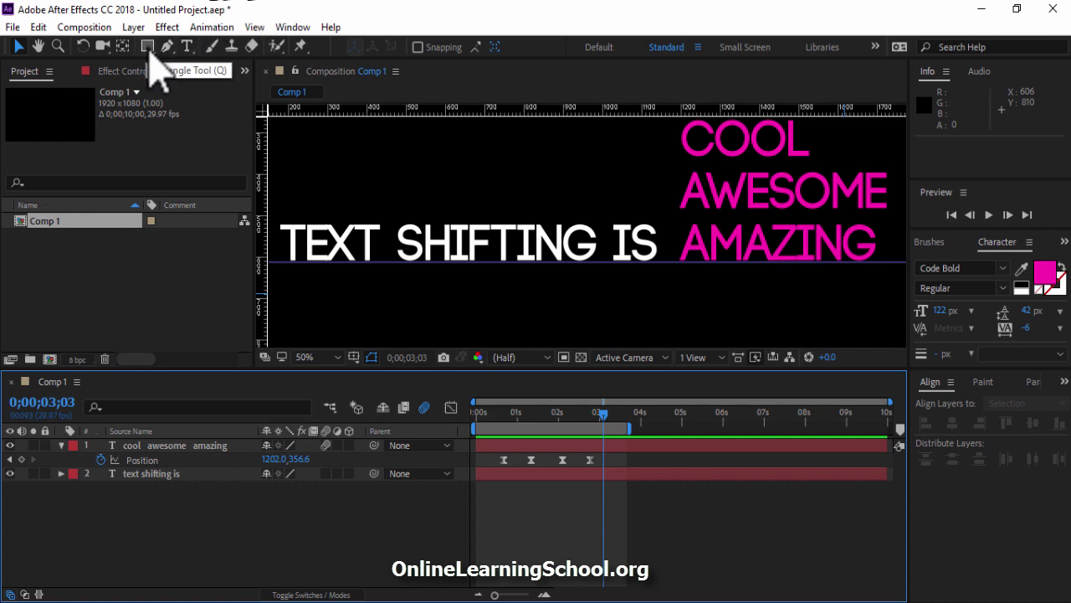
click(149, 49)
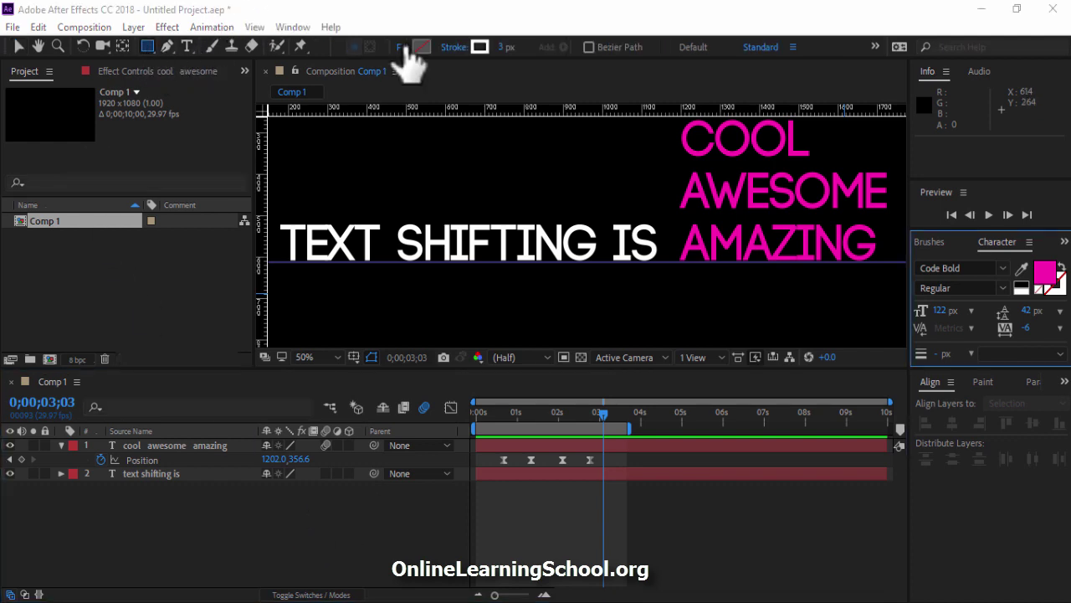
click(402, 47)
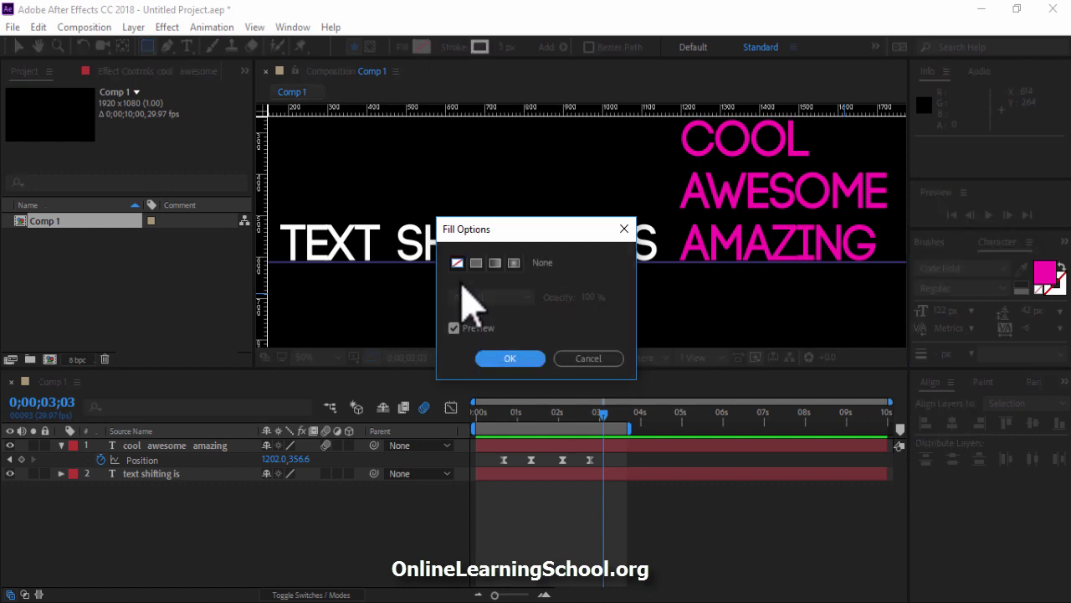
click(475, 264)
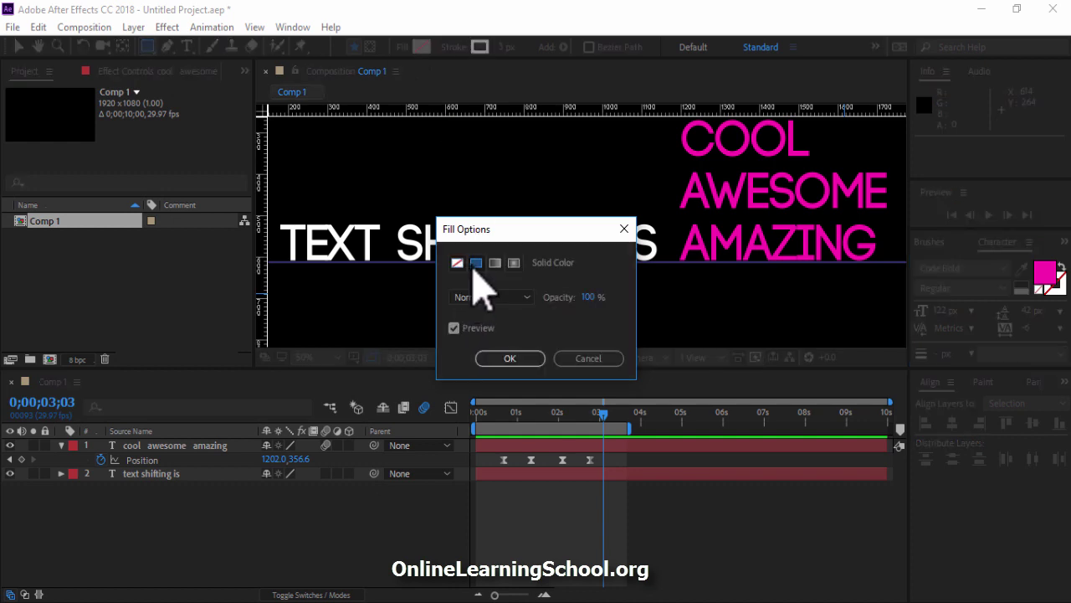
click(510, 358)
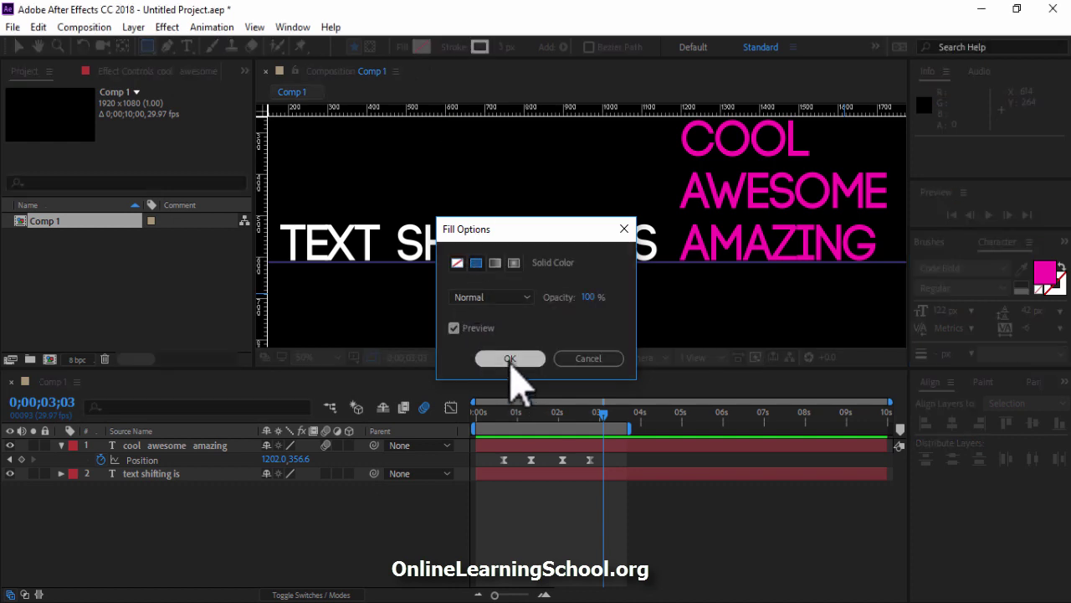
click(453, 48)
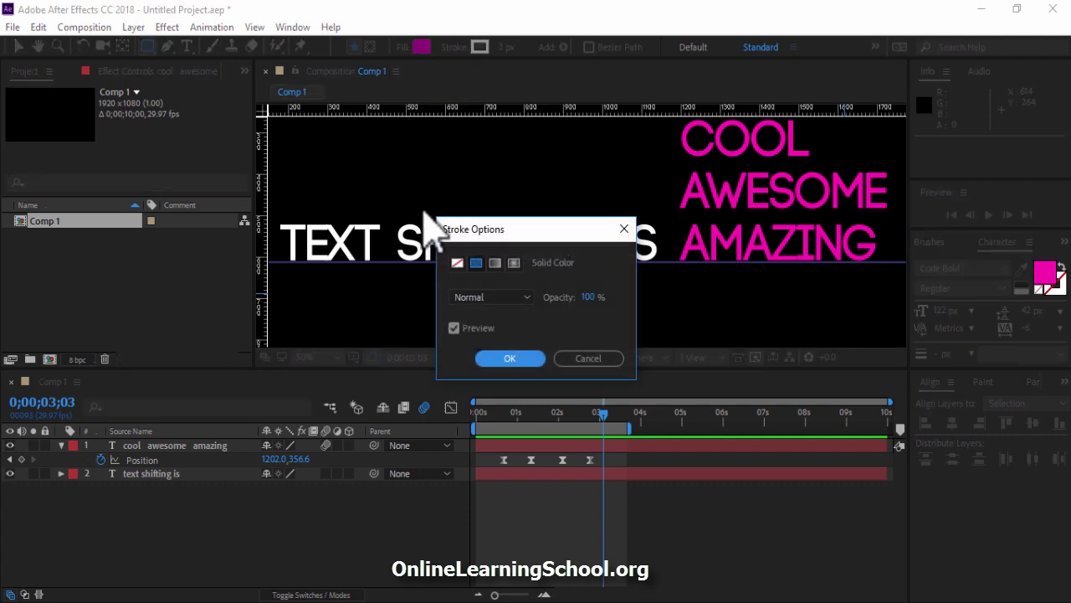
click(458, 265)
click(510, 358)
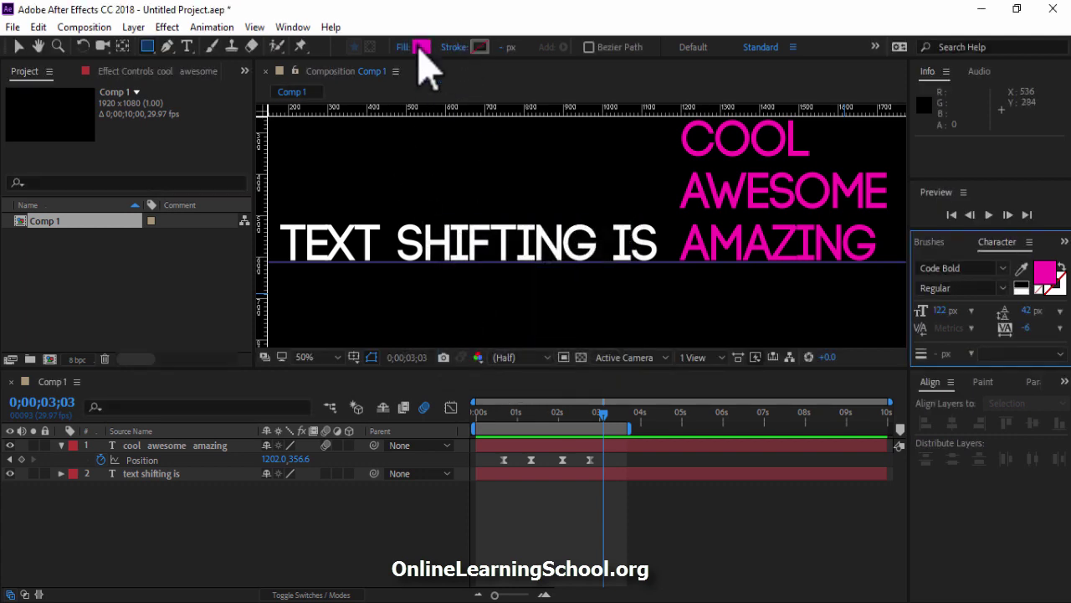
- Set the shape fill color to white FFFFFF
click(421, 48)
click(63, 253)
drag(63, 253, 21, 219)
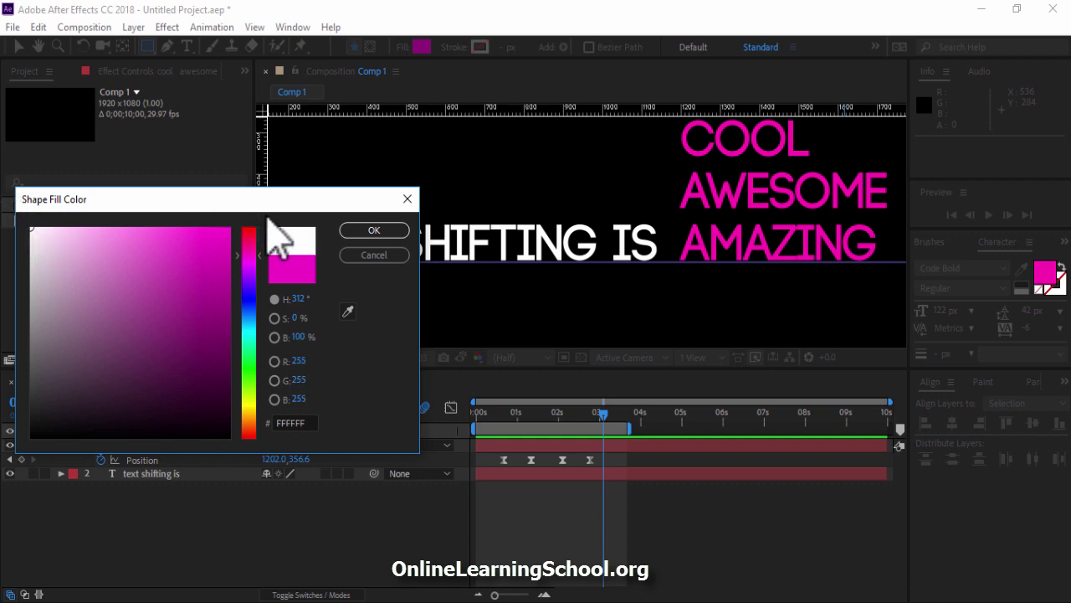
click(374, 230)
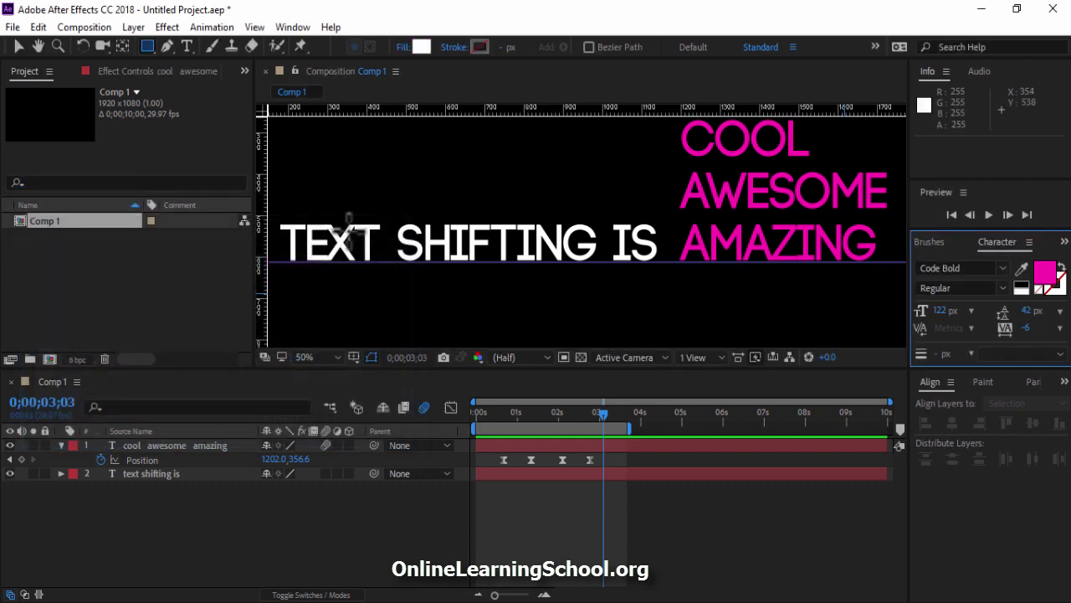
click(304, 356)
click(326, 58)
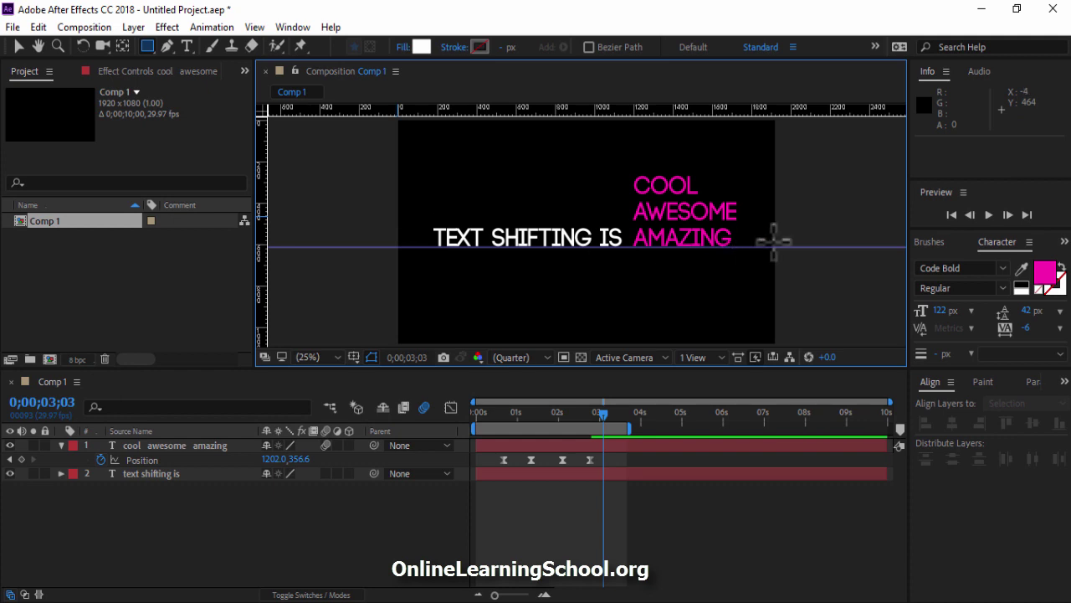
- Draw a white rectangle about 1912 px wide across the "text shifting is" line, with its upper edge fitted just below AWESOME
click(773, 241)
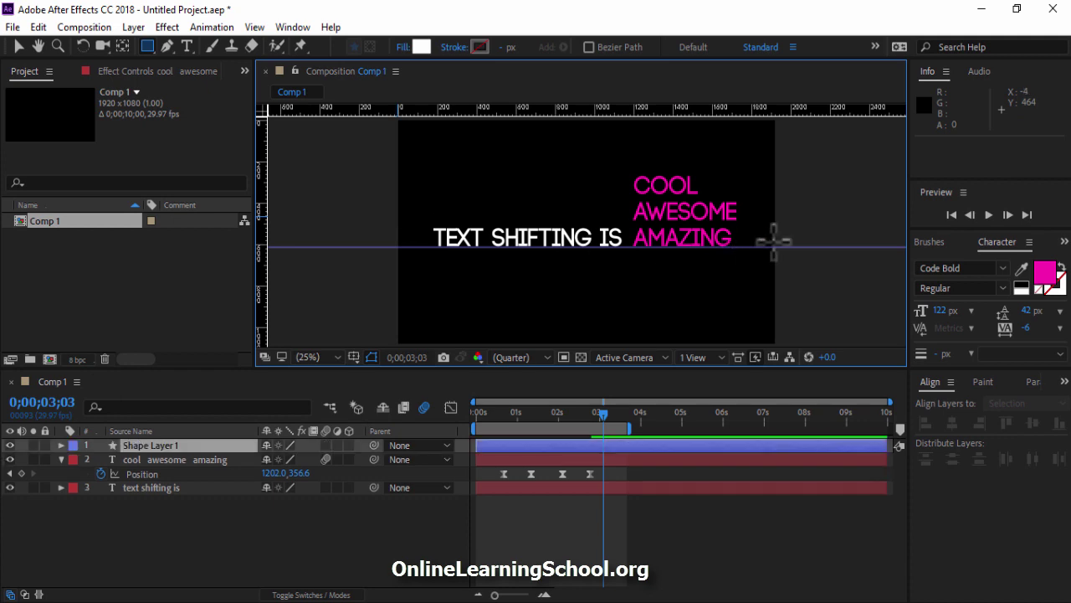
drag(775, 242, 775, 247)
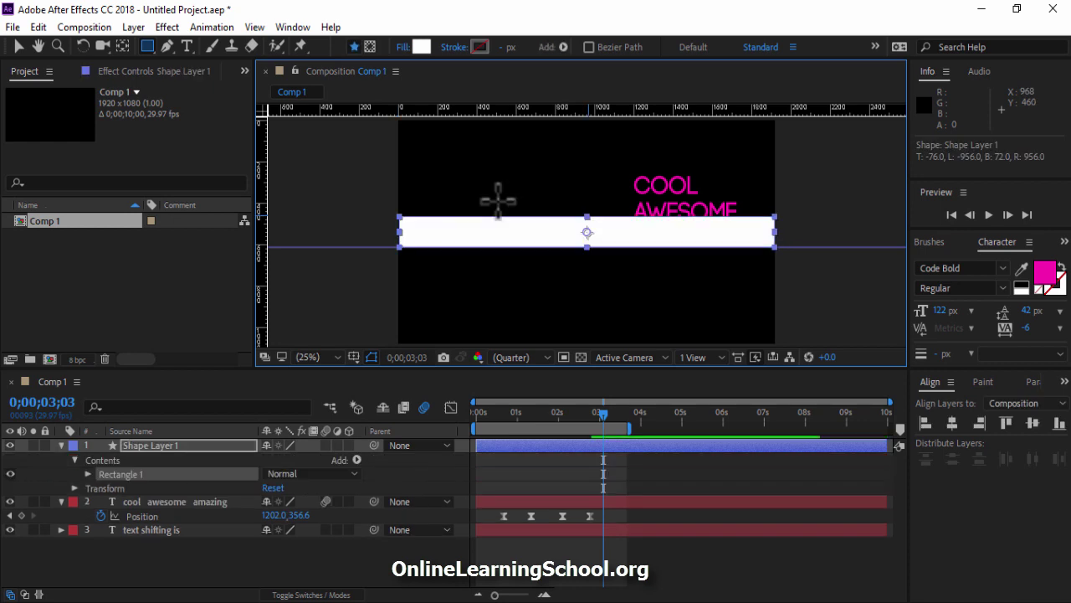
key(v)
click(313, 330)
click(151, 446)
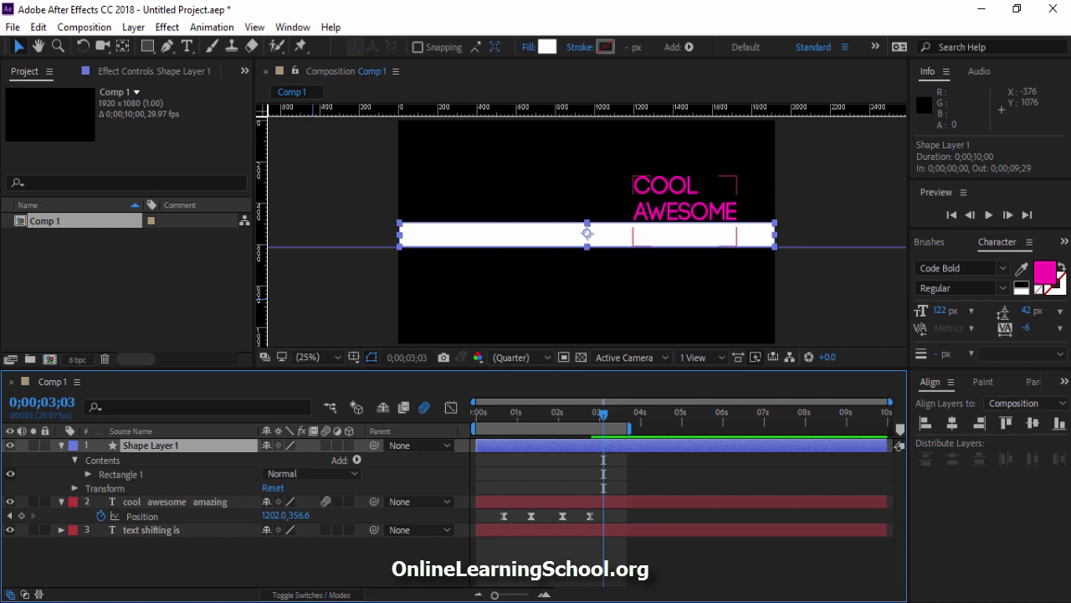
- Set the track matte of the cool awesome amazing layer to Alpha Matte "Shape Layer 1"
click(661, 189)
key(F4)
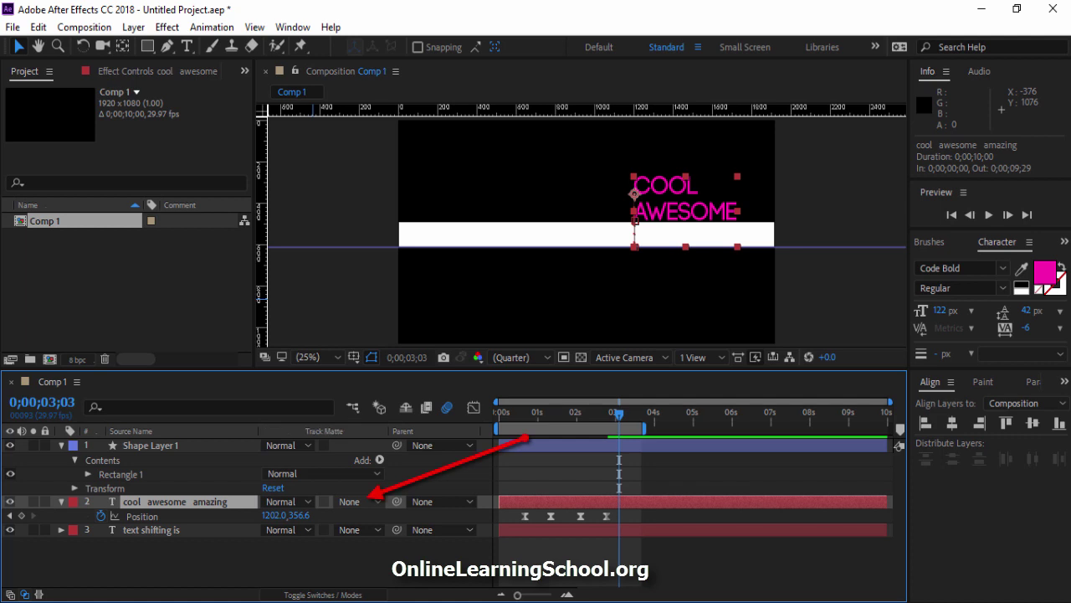
click(359, 501)
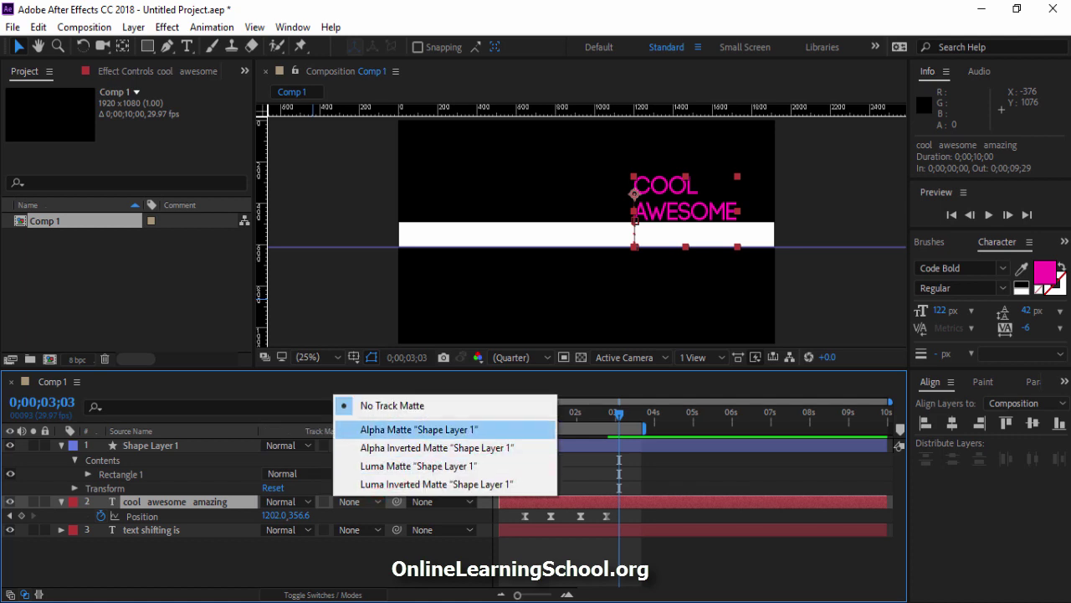
click(418, 430)
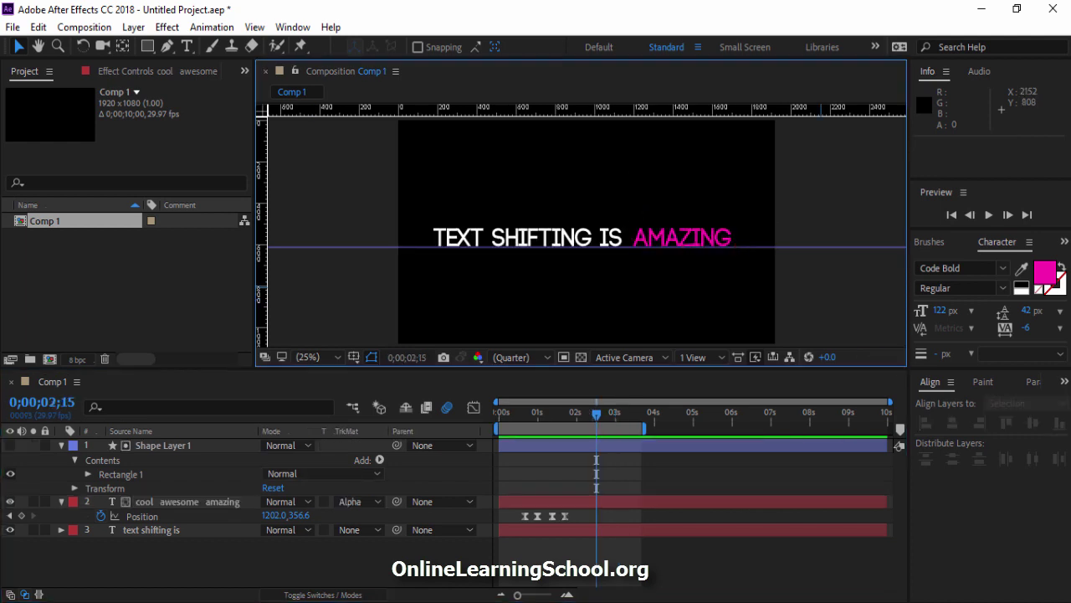
- Enlarge the composition view to fill the workspace and preview the matted text animation
key(grave)
key(space)
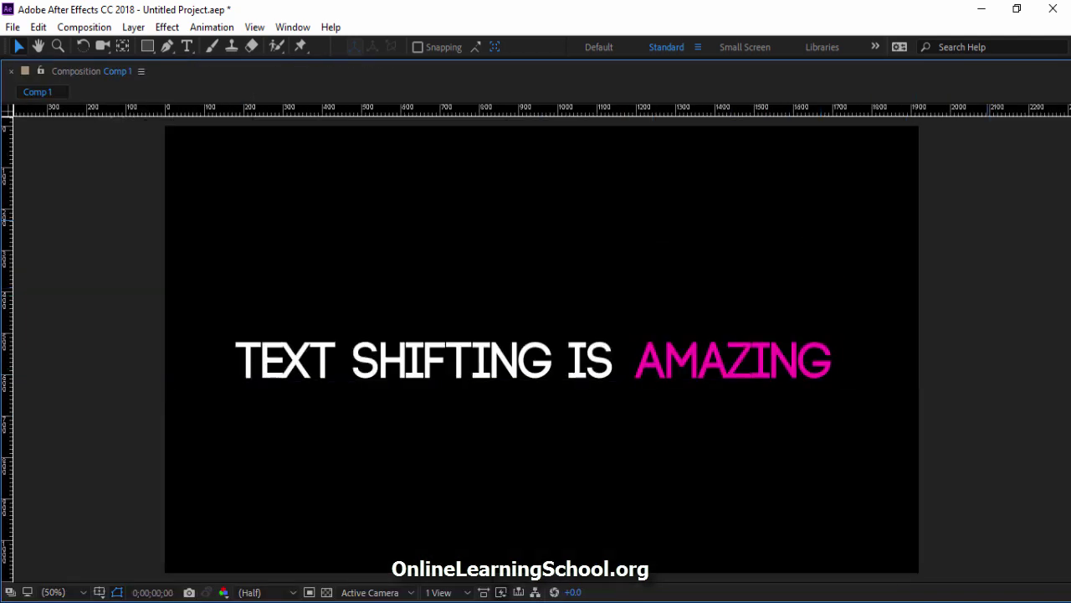
key(space)
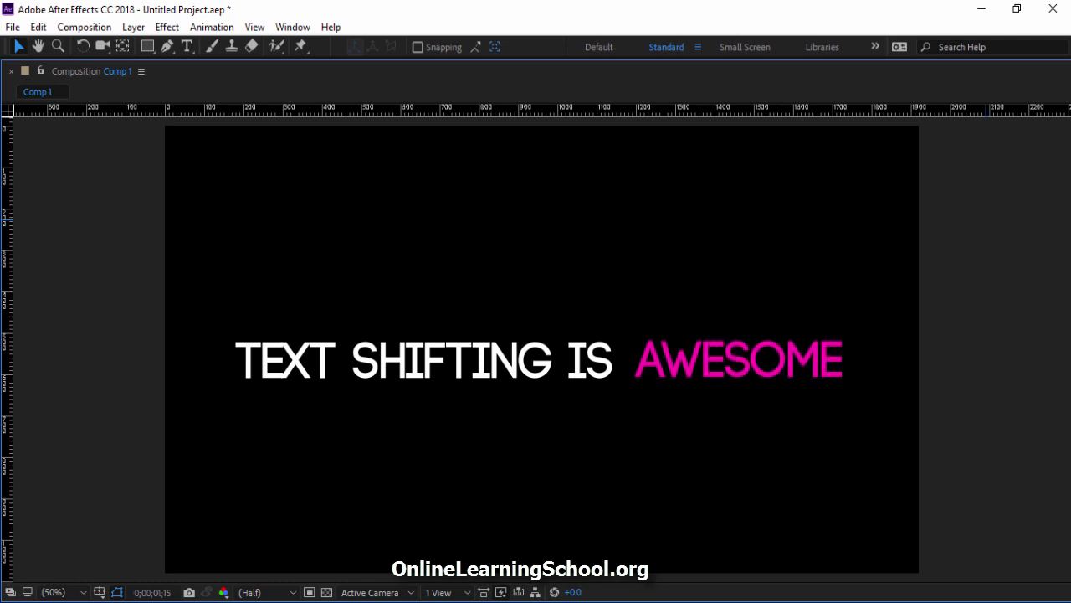